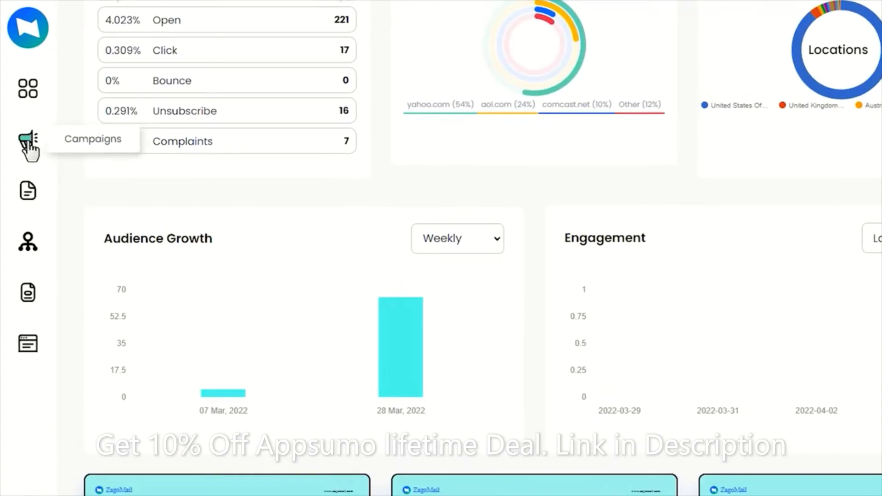
# - Browse the Regular, A/B split and Sequences campaign views, then return to All campaigns
pyautogui.click(28, 146)
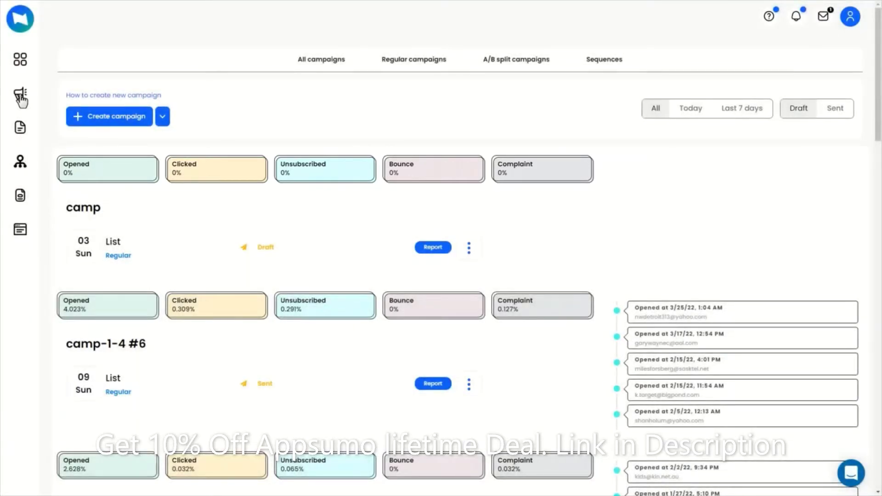
pyautogui.click(434, 385)
pyautogui.click(416, 64)
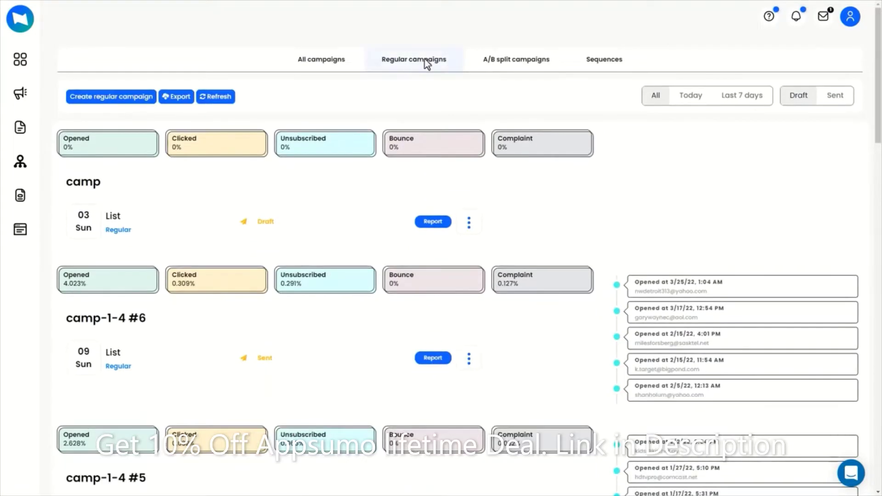
pyautogui.click(521, 69)
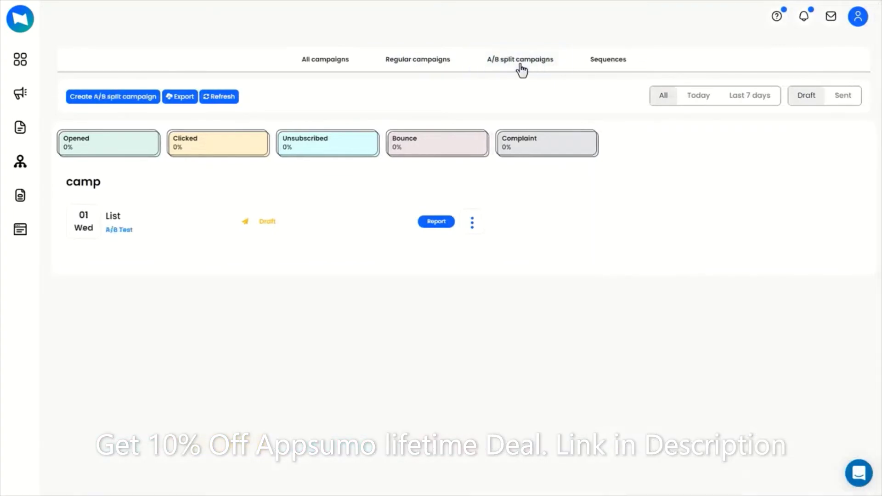
pyautogui.click(608, 68)
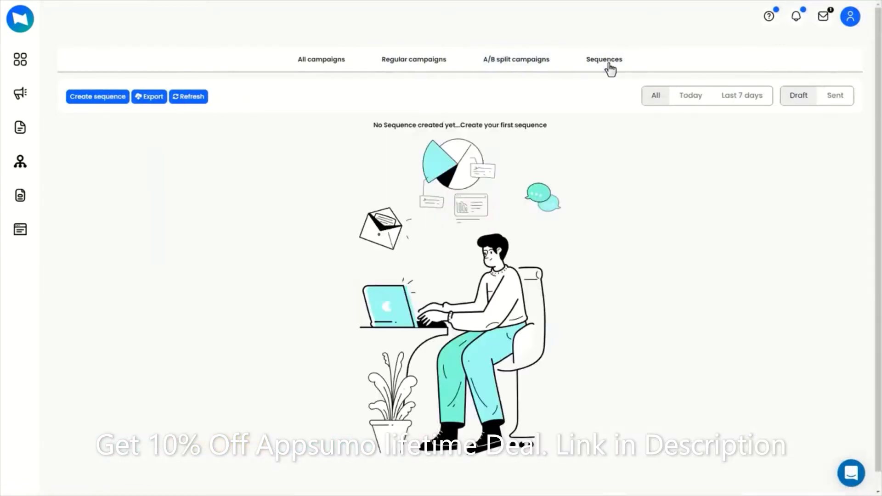
pyautogui.click(323, 62)
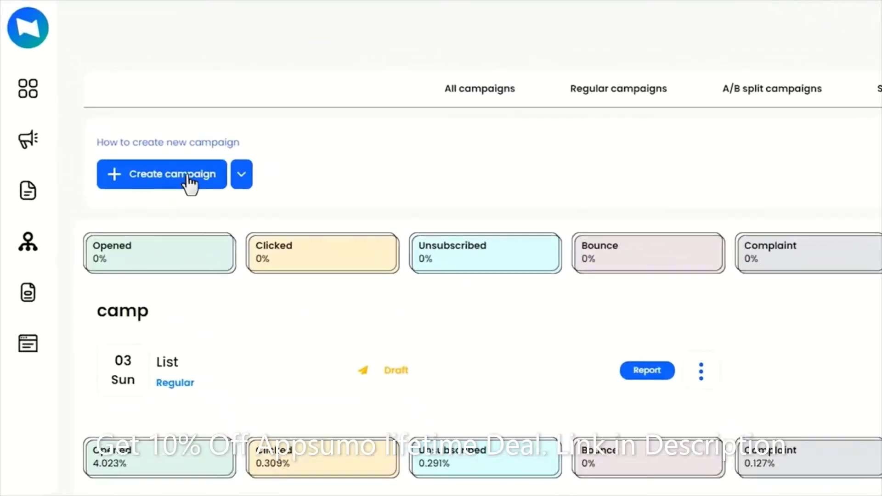
# - Create a campaign named 'Demo Campaign' that sends to List #1
pyautogui.click(165, 180)
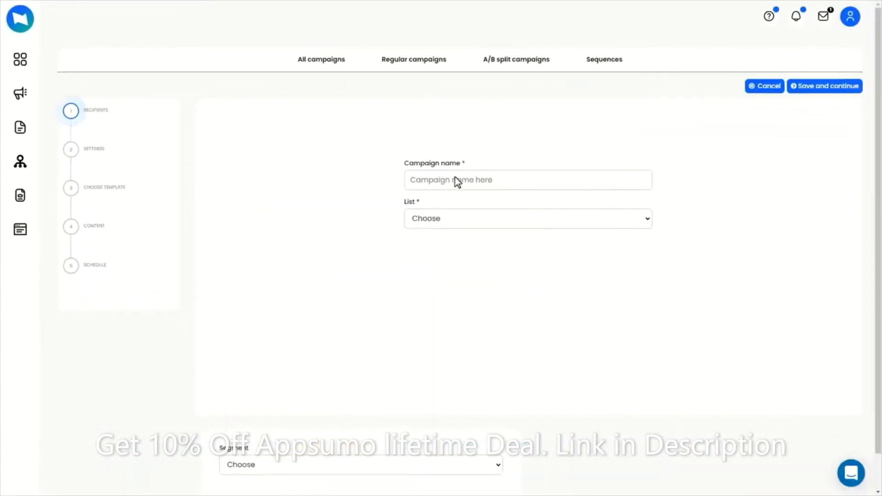
pyautogui.click(477, 180)
pyautogui.write('Demo Campaign')
pyautogui.click(648, 222)
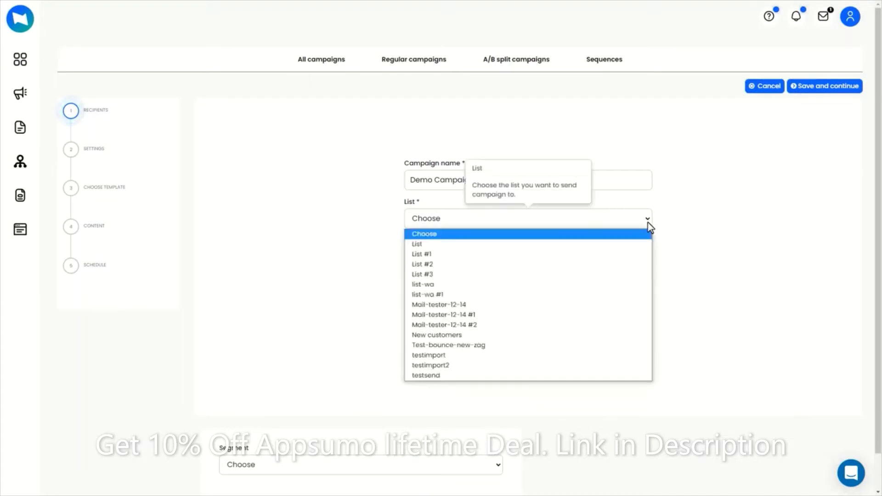
pyautogui.click(629, 256)
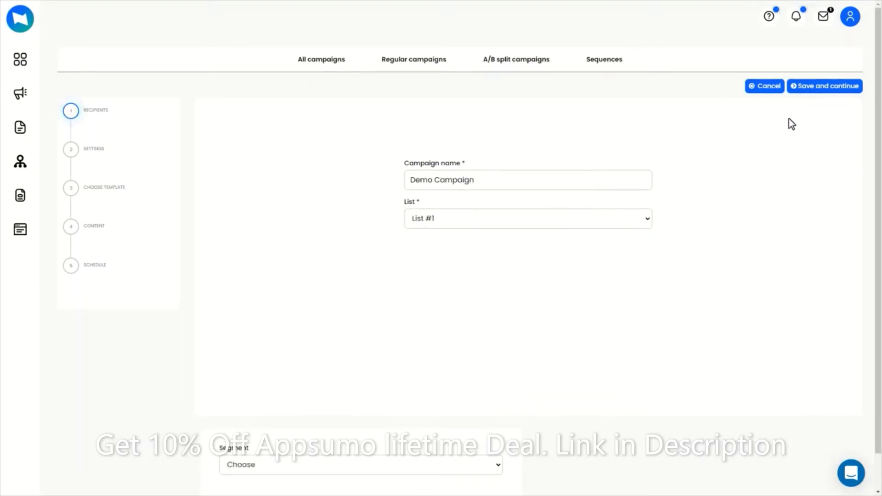
pyautogui.click(824, 90)
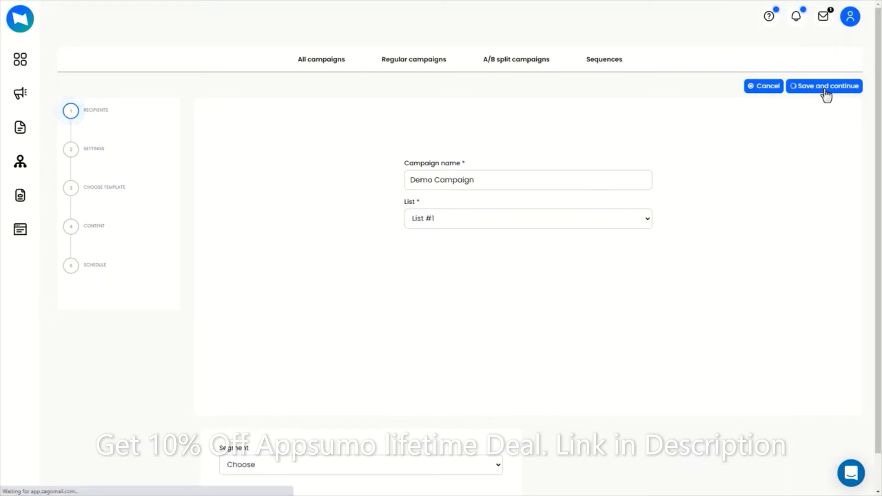
# - Give the campaign the subject 'Demo Subject'
pyautogui.click(691, 136)
pyautogui.write('Demo Subject')
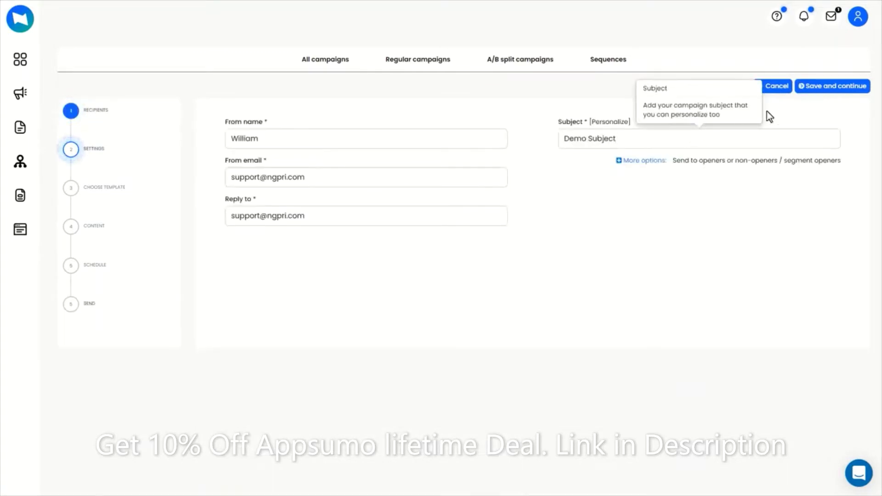
pyautogui.click(833, 95)
# - Pick the Welcome Aboard template for the campaign
pyautogui.click(834, 91)
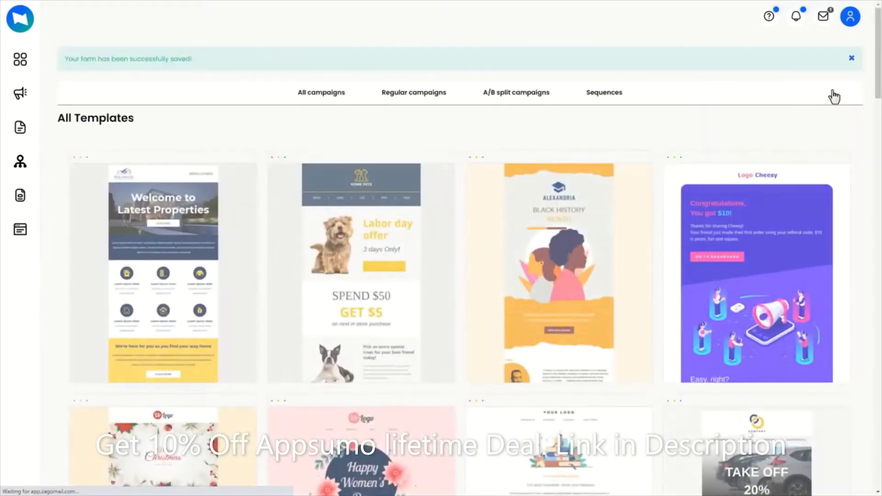
pyautogui.scroll(-5, 834, 97)
pyautogui.scroll(-4, 833, 96)
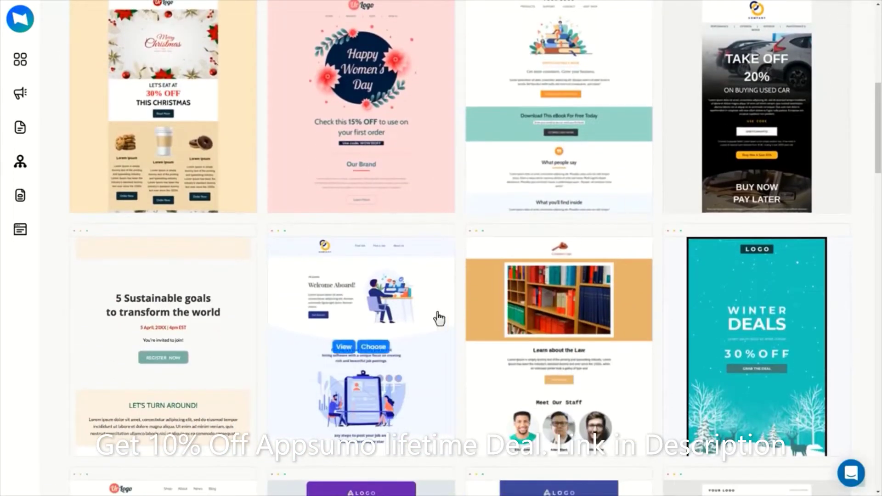
pyautogui.click(374, 347)
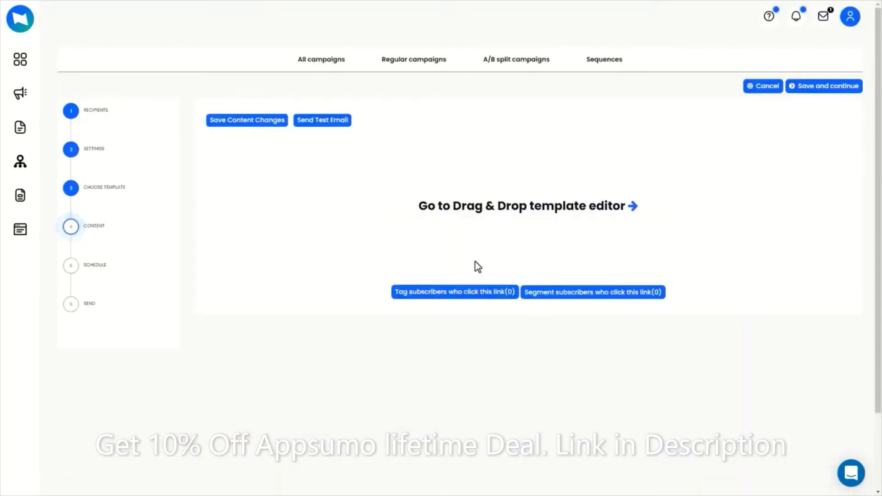
# - Review the template and its stock images in the drag-and-drop editor, then save and exit
pyautogui.click(539, 215)
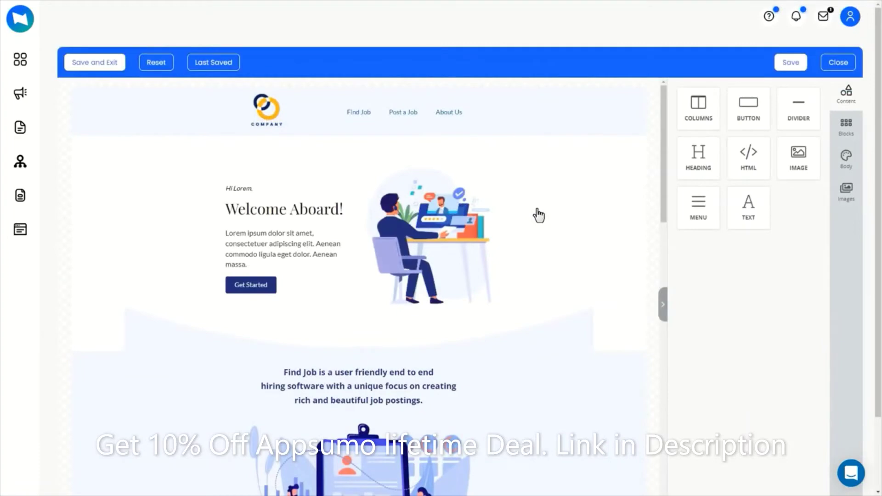
pyautogui.scroll(-10, 538, 215)
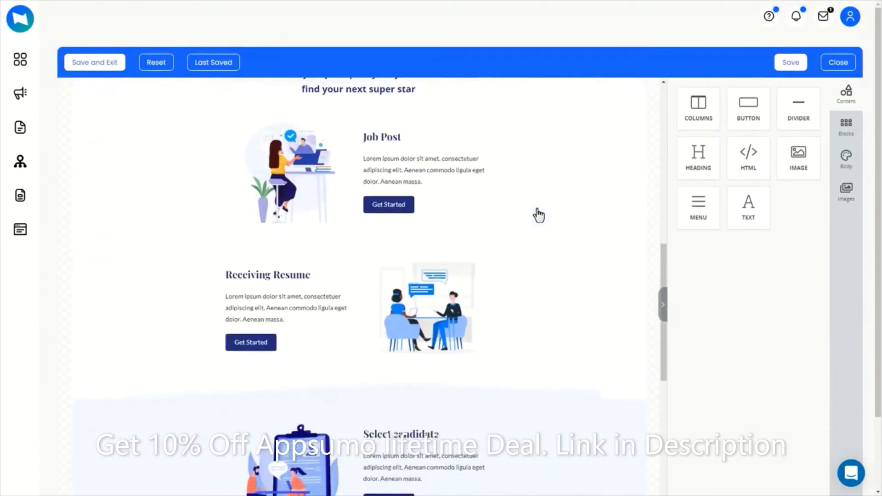
pyautogui.scroll(-8, 539, 215)
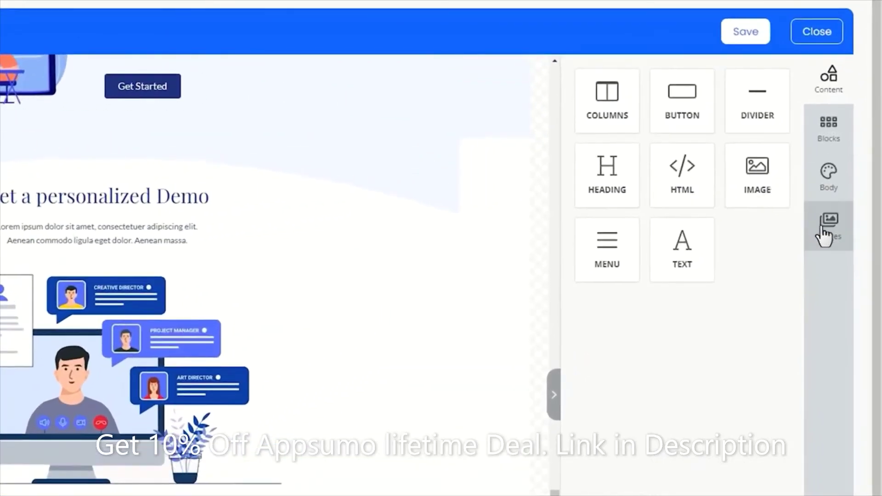
pyautogui.click(826, 233)
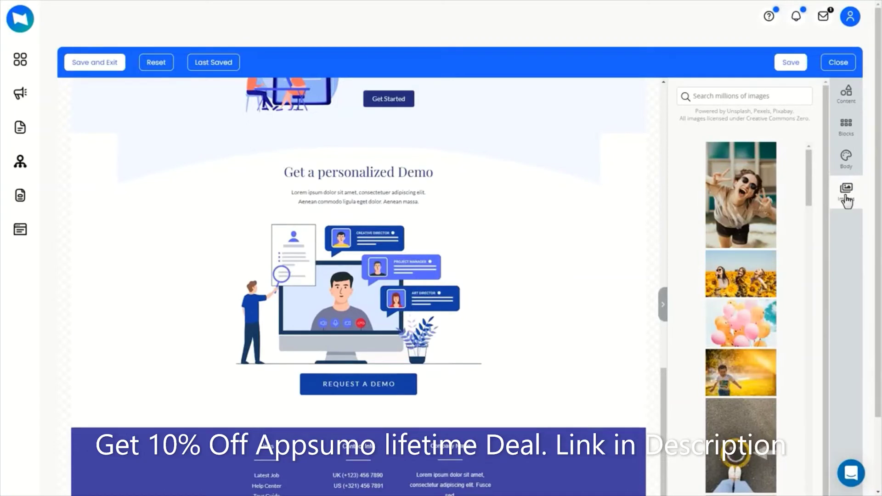
pyautogui.click(92, 69)
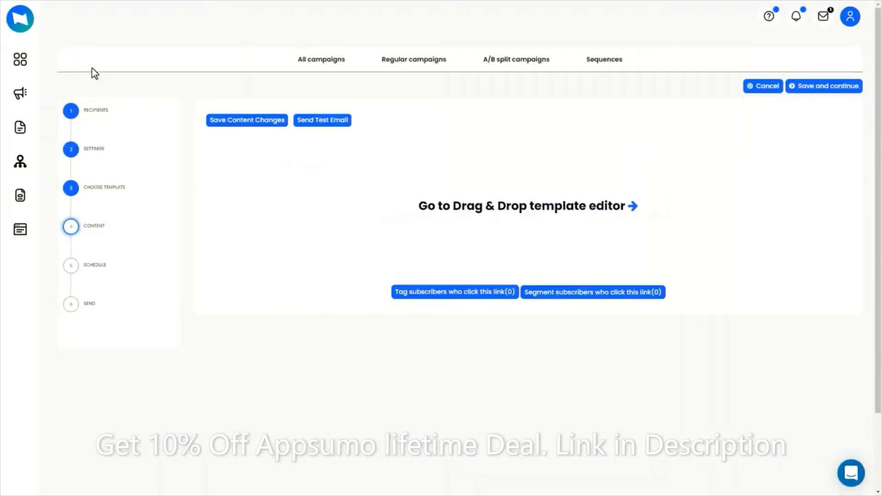
# - Schedule the campaign for 04/05/22 with Intelligent schedule based on opens history
pyautogui.click(828, 89)
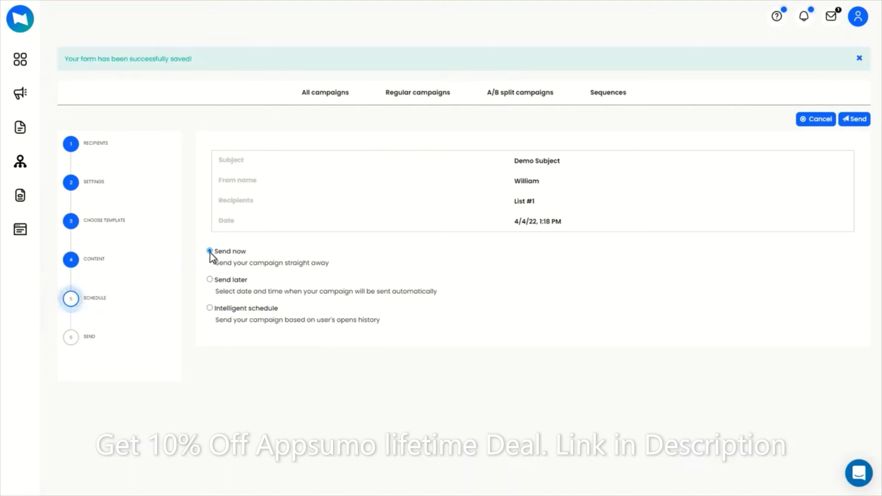
pyautogui.click(210, 280)
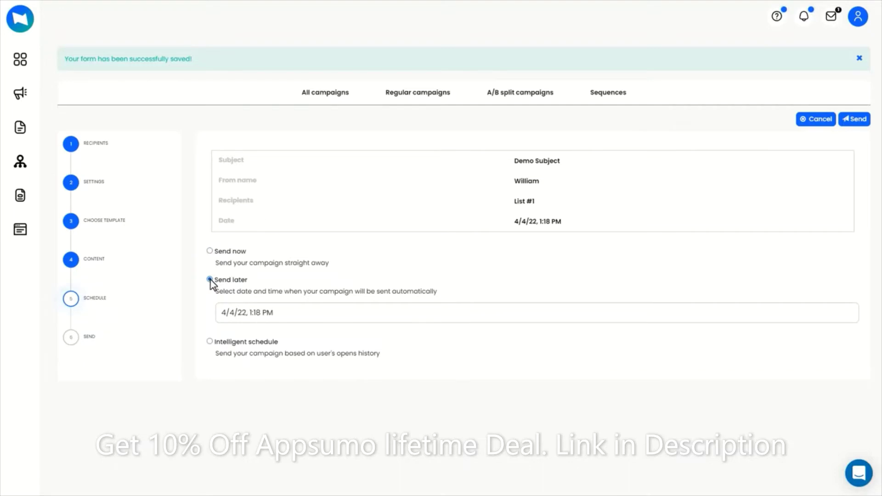
pyautogui.click(210, 341)
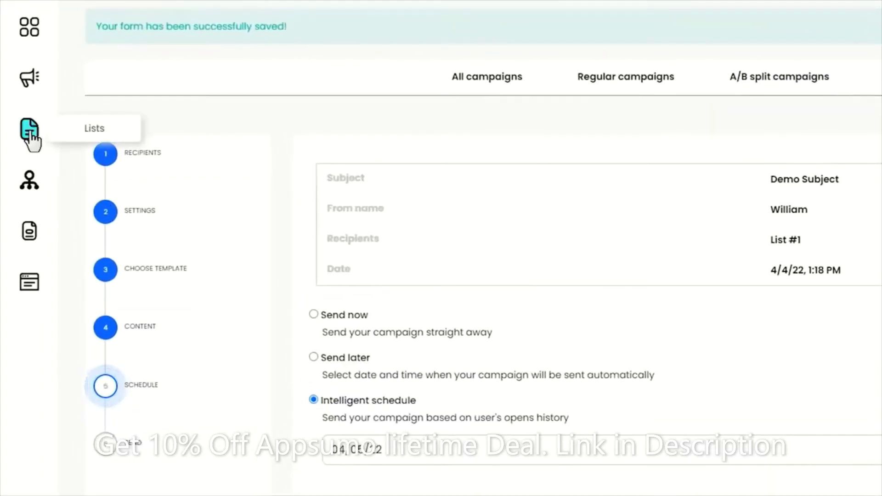
# - Start a single opt-in list named 'Demo List' with description 'Demo description'
pyautogui.click(30, 133)
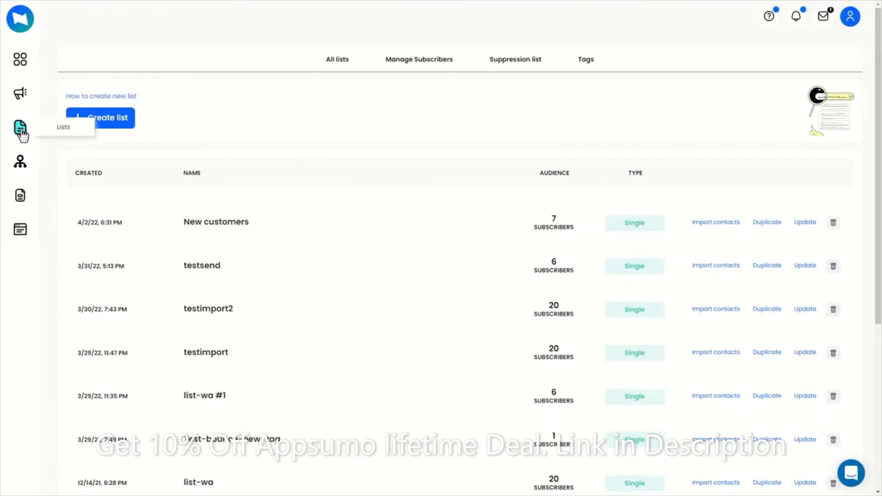
pyautogui.click(109, 130)
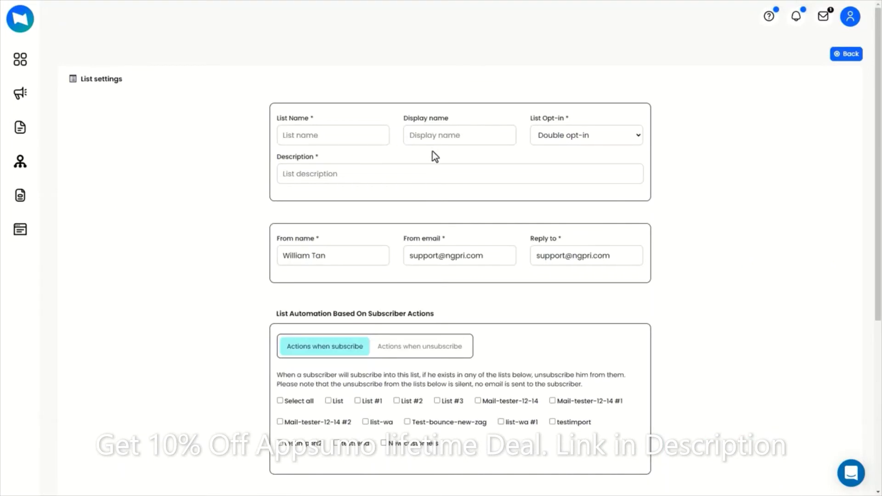
pyautogui.write('Demo List')
pyautogui.write('Demo description')
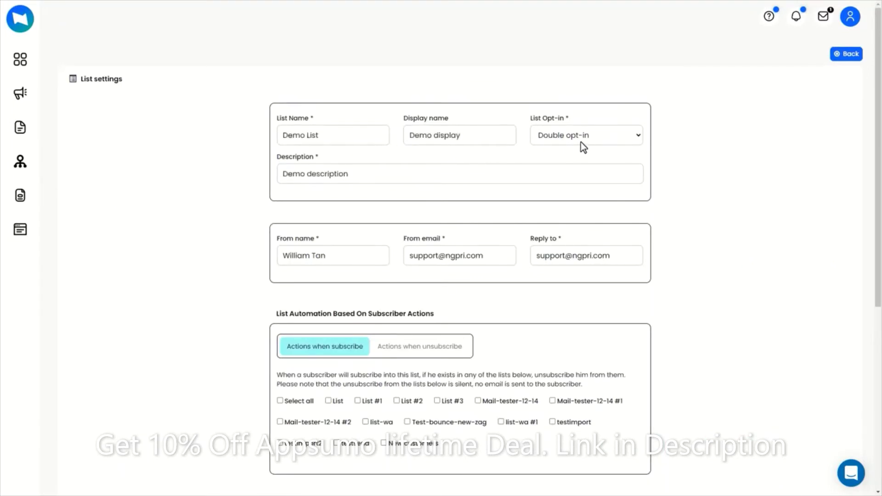
pyautogui.click(638, 138)
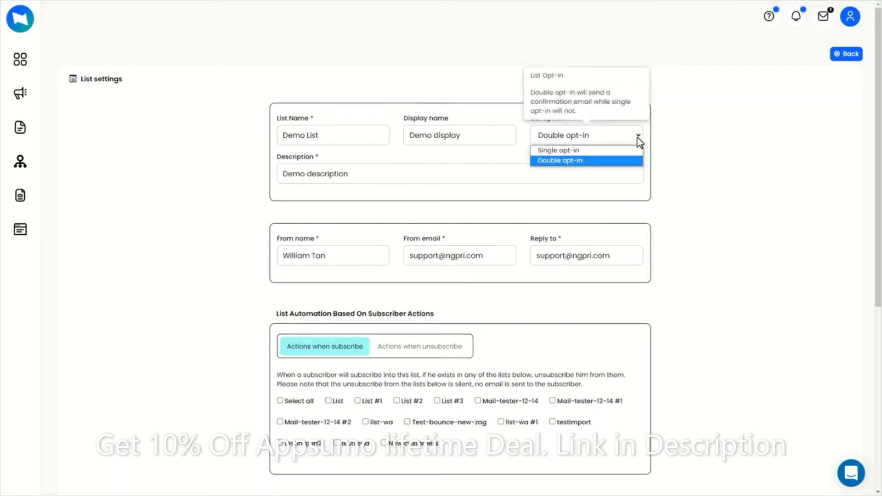
pyautogui.click(623, 149)
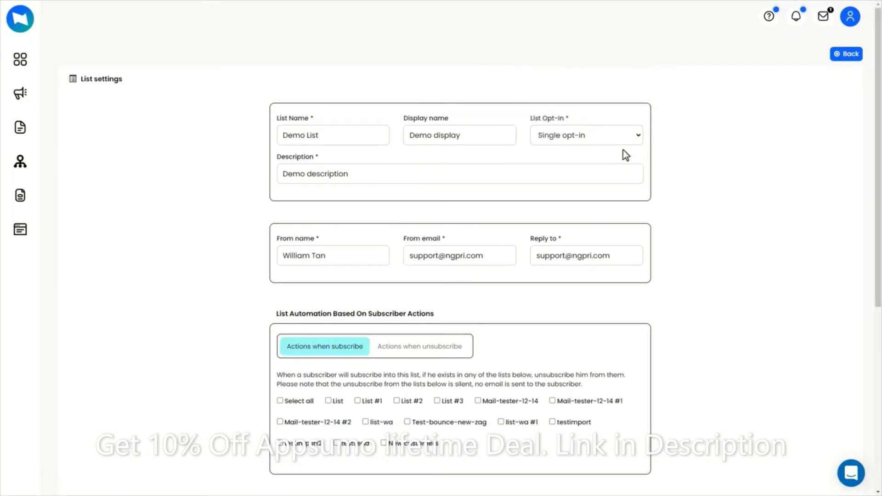
# - Check the new-subscriber and unsubscribe actions, then save the list
pyautogui.scroll(-1, 625, 153)
pyautogui.scroll(-5, 622, 150)
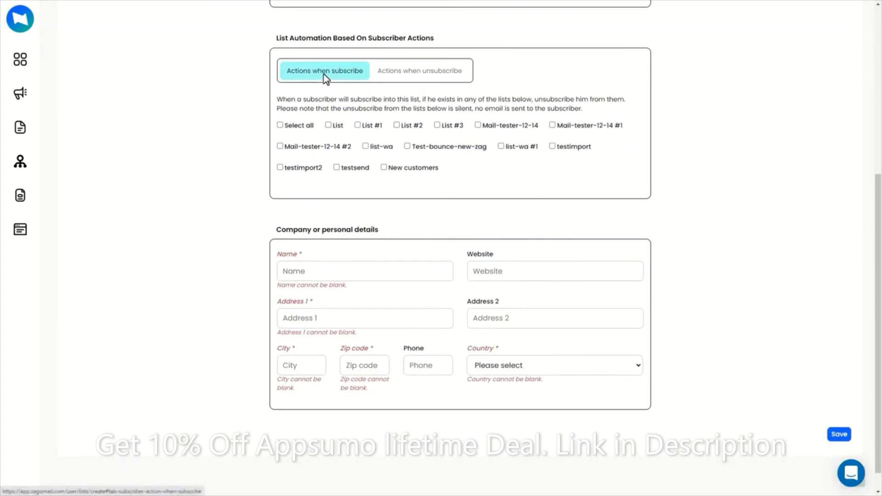
pyautogui.click(421, 82)
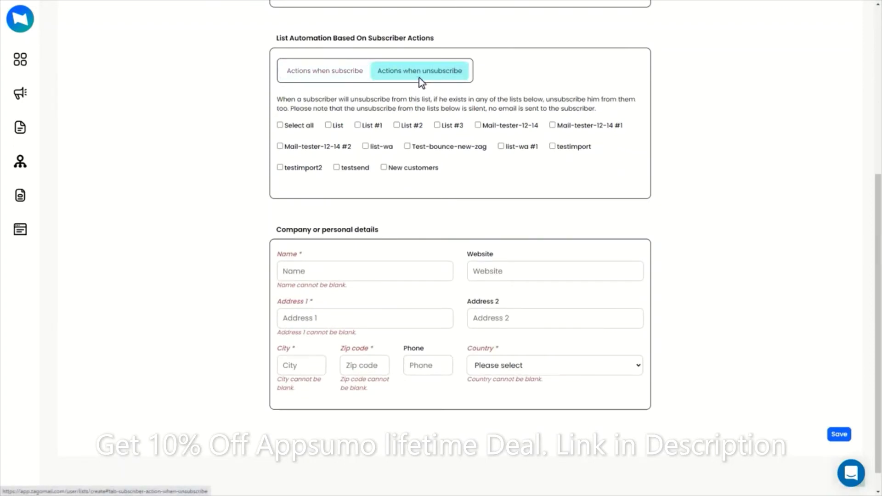
pyautogui.click(327, 82)
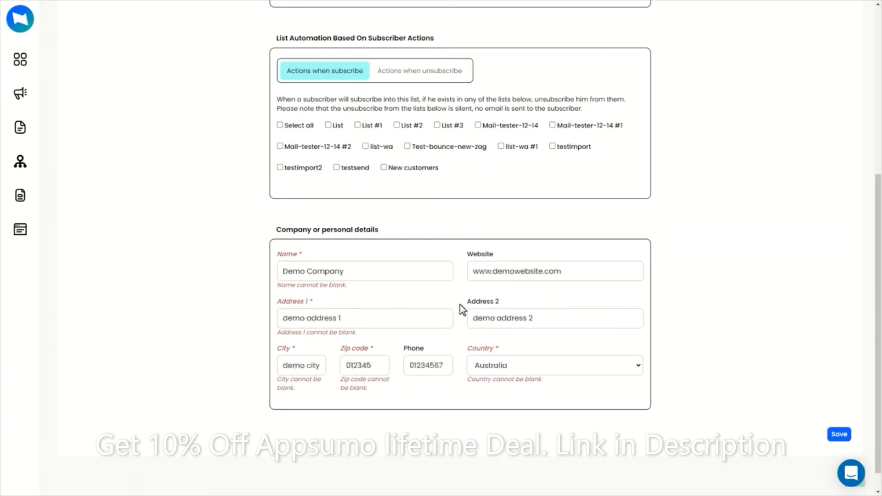
pyautogui.scroll(-1, 459, 304)
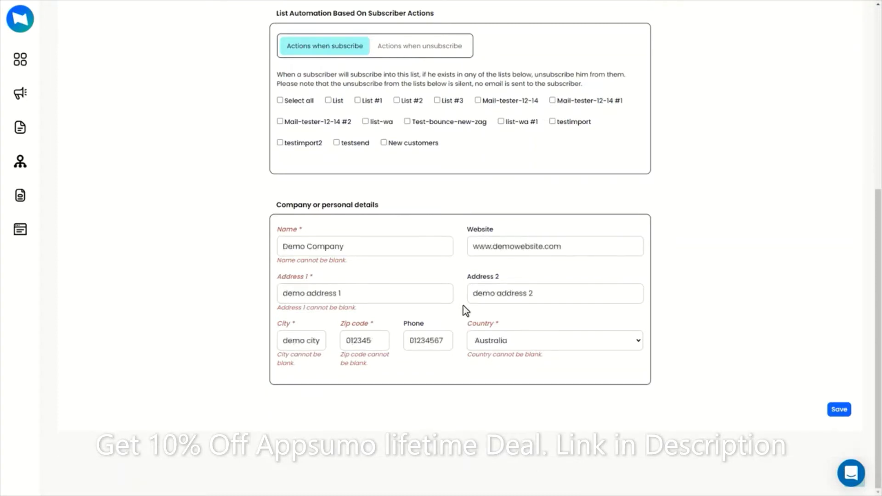
pyautogui.click(839, 411)
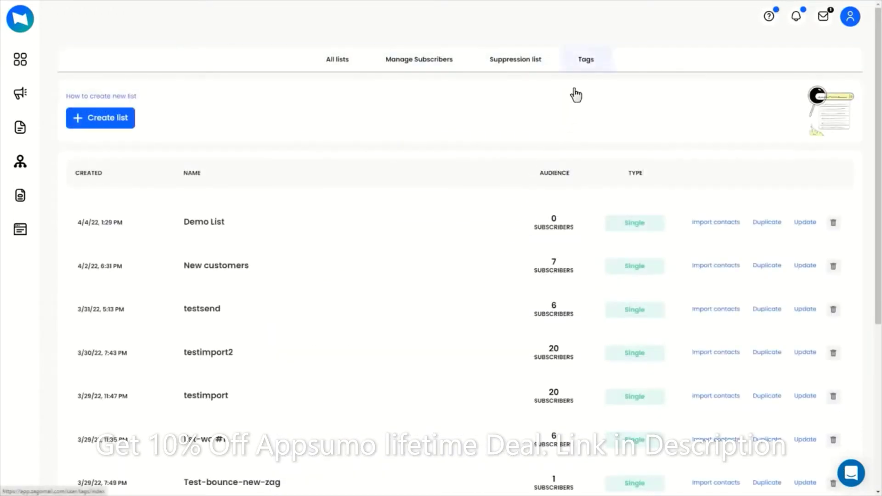
# - Create the tag 'demo tag', then view the Suppression list
pyautogui.click(587, 66)
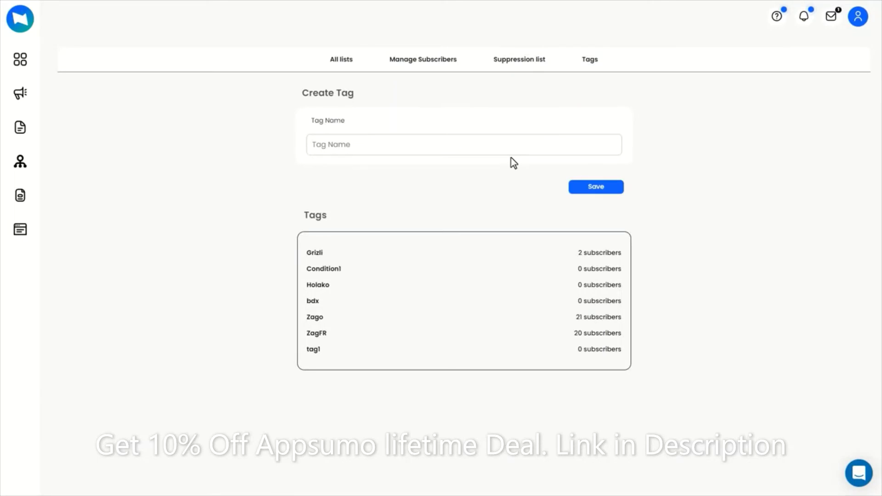
pyautogui.write('demo tag')
pyautogui.click(597, 189)
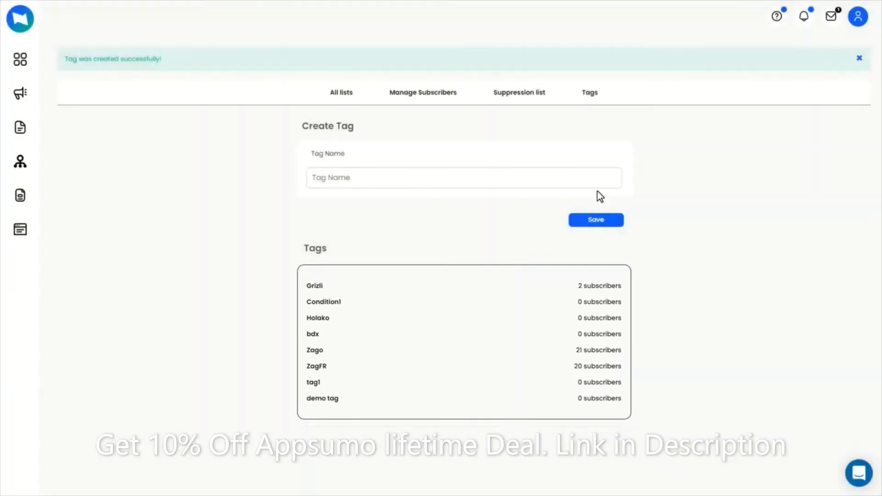
pyautogui.click(521, 95)
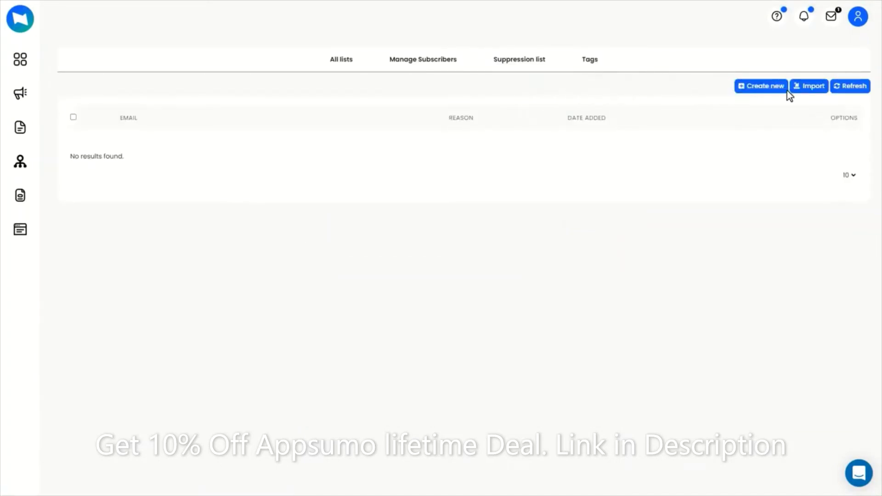
# - Cancel the suppression CSV import and expand the filters for all-list subscribers
pyautogui.click(811, 94)
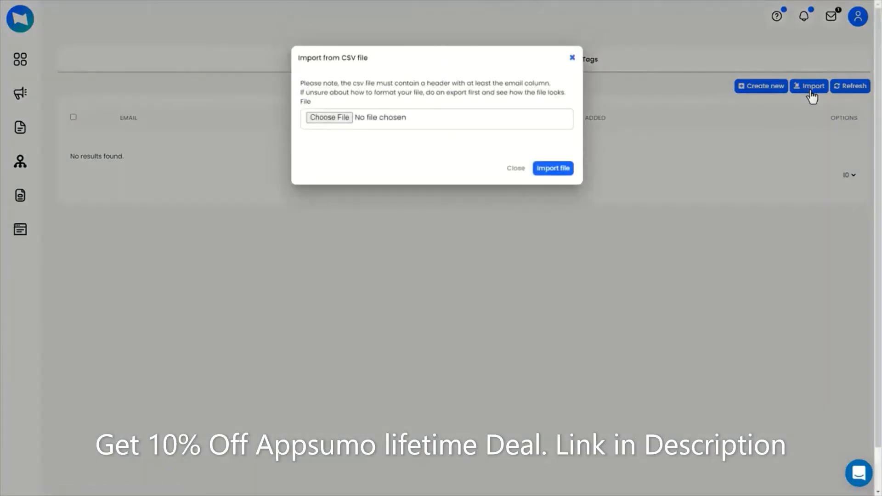
pyautogui.click(811, 96)
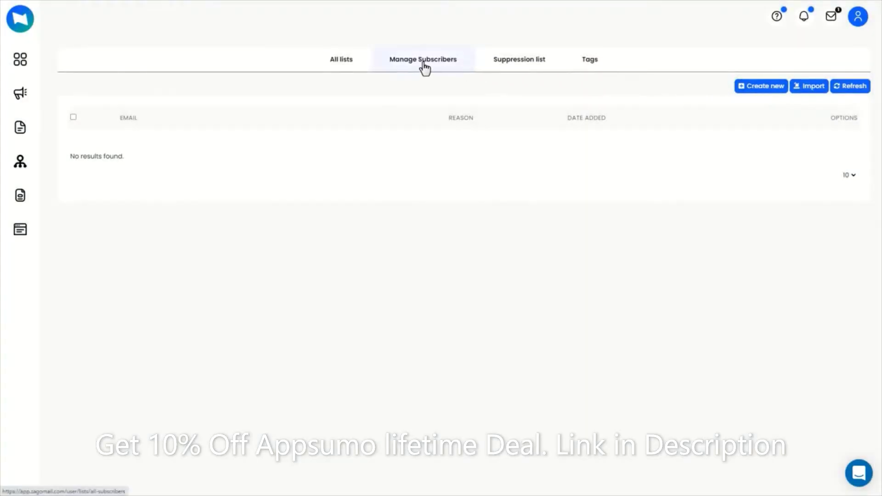
pyautogui.click(423, 68)
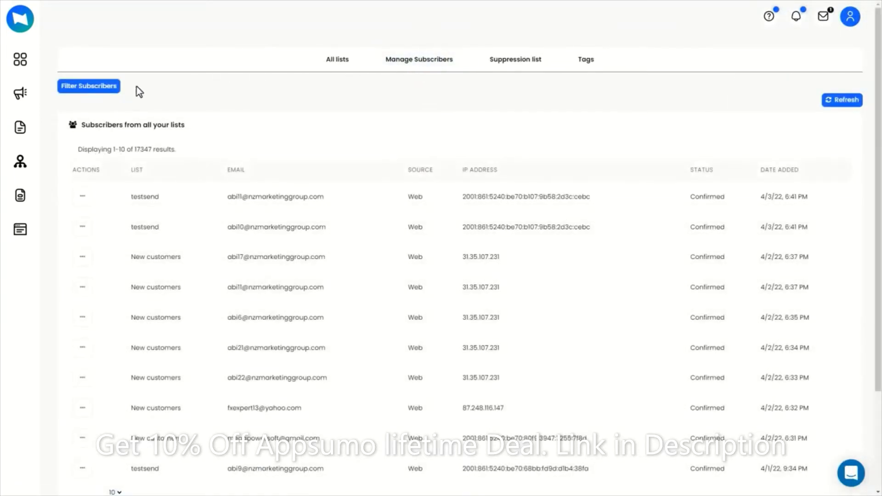
pyautogui.click(90, 93)
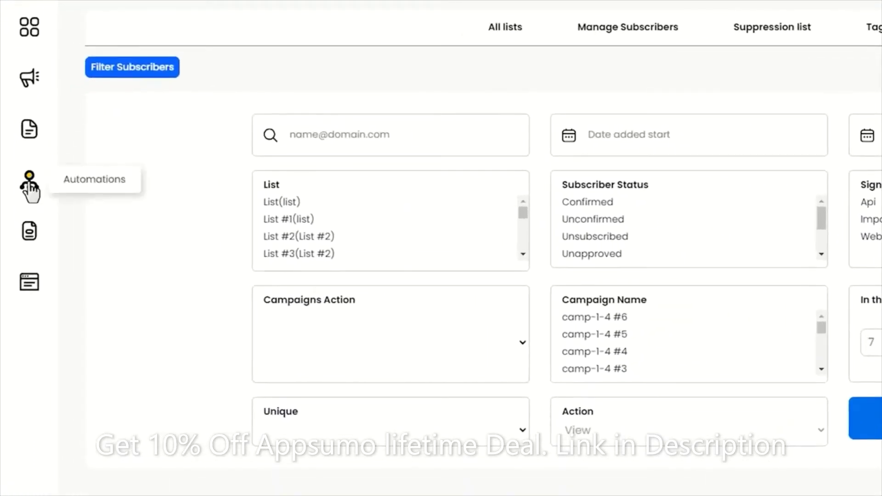
# - Create an automation and scroll through the Welcome, Date anniversary and Join list templates
pyautogui.click(29, 184)
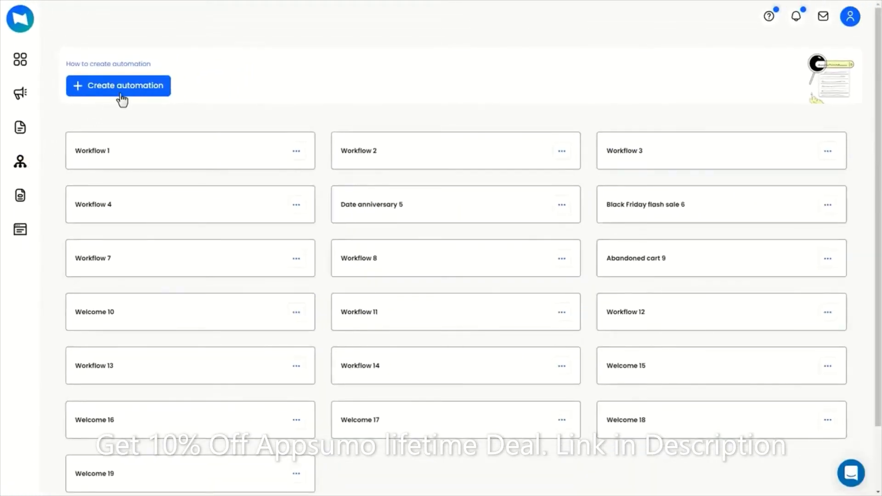
pyautogui.click(120, 96)
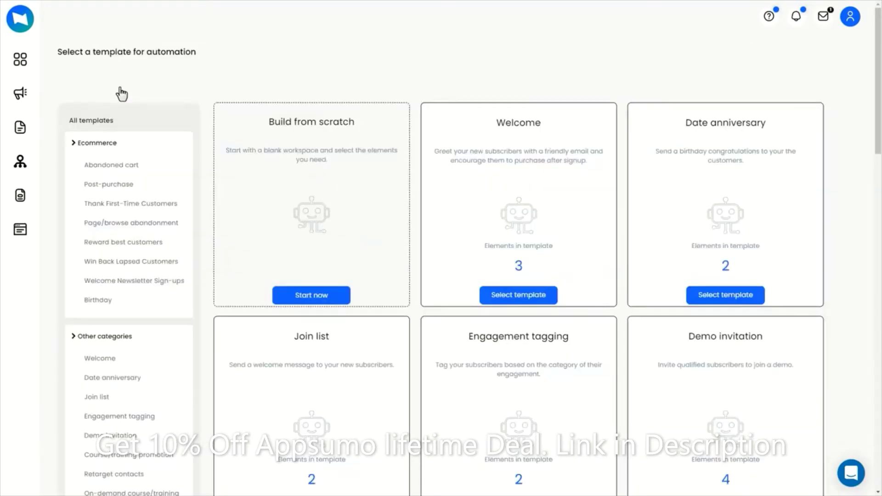
pyautogui.scroll(-4, 496, 266)
pyautogui.scroll(-8, 507, 271)
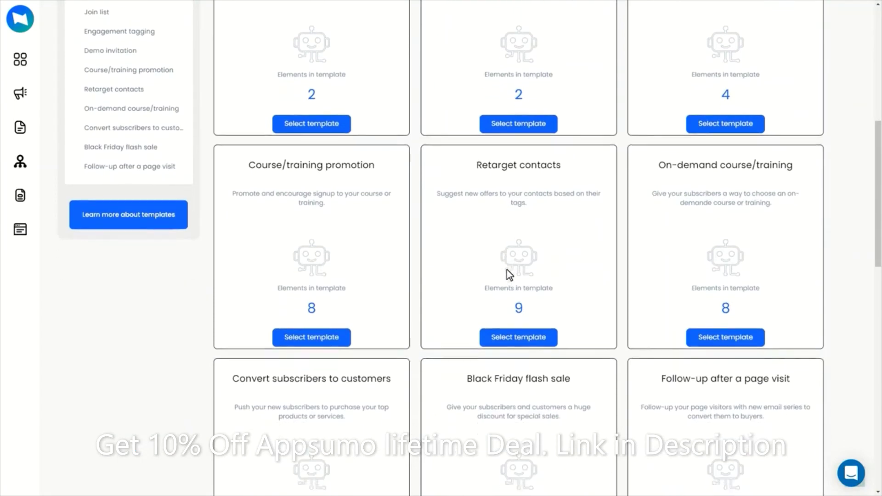
pyautogui.scroll(-11, 508, 271)
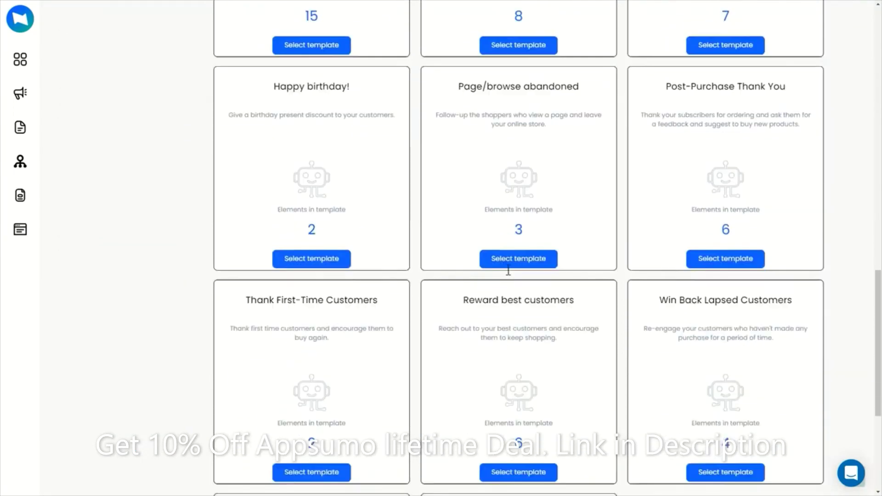
pyautogui.scroll(11, 507, 270)
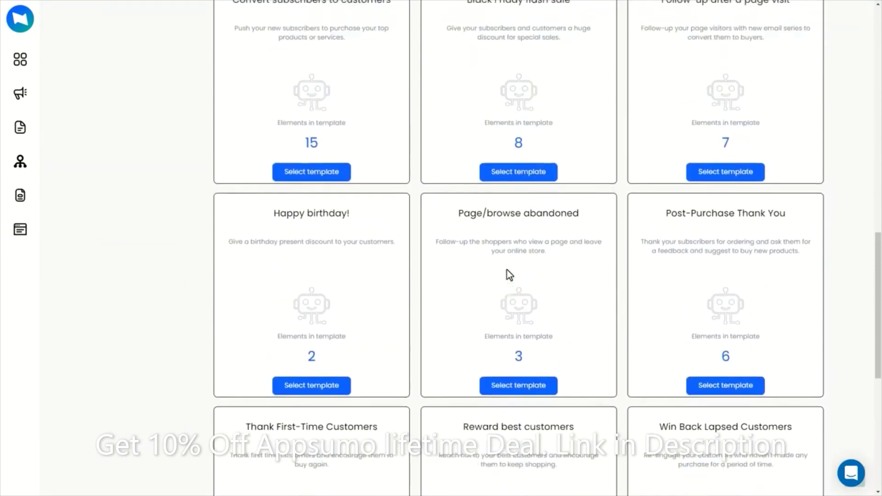
pyautogui.scroll(12, 507, 271)
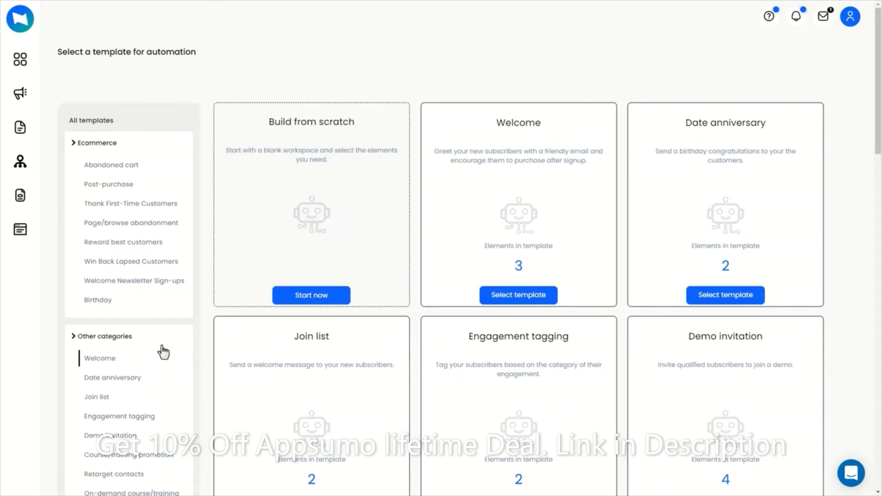
# - Build an automation from the Welcome template, triggered by the form 'Form'
pyautogui.click(106, 364)
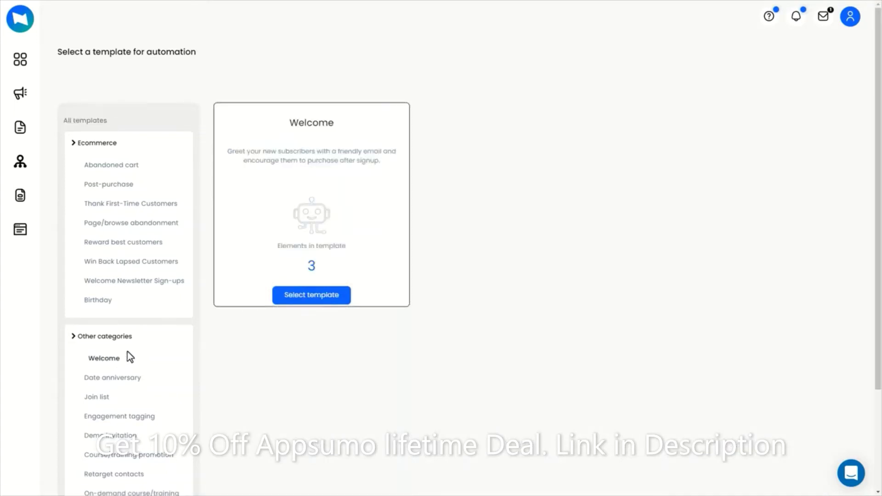
pyautogui.click(311, 300)
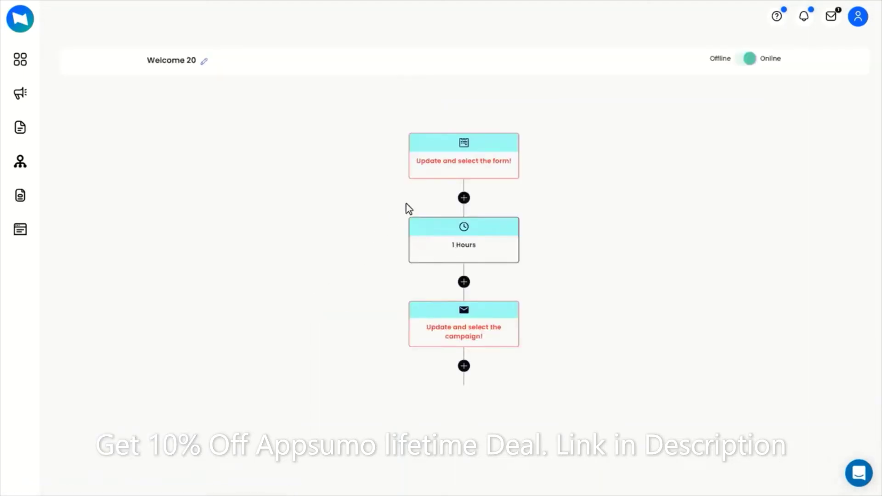
pyautogui.click(464, 146)
pyautogui.click(454, 125)
pyautogui.click(438, 160)
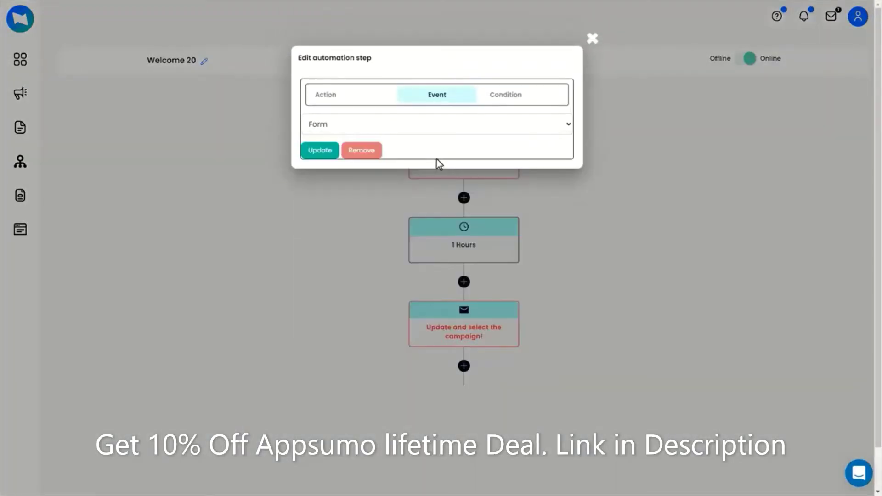
pyautogui.click(320, 158)
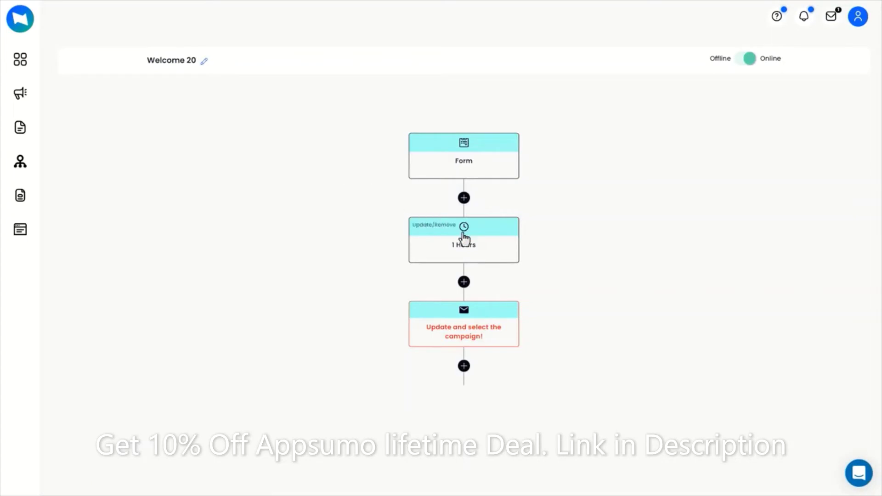
# - Set the delay step to 1 hour and check the email step settings
pyautogui.click(463, 234)
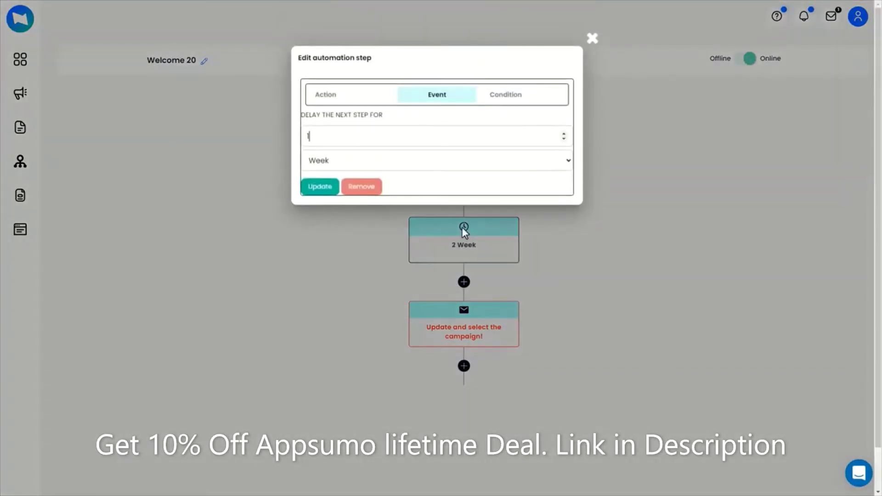
pyautogui.click(568, 163)
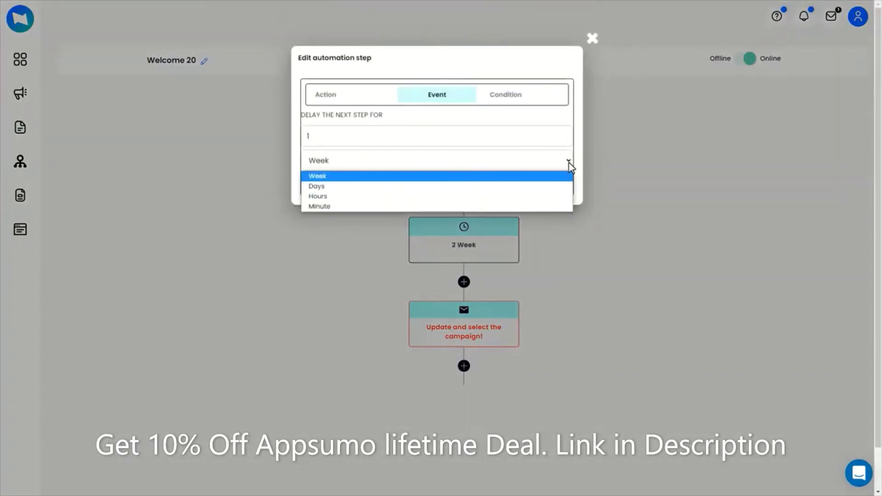
pyautogui.click(552, 197)
pyautogui.click(566, 140)
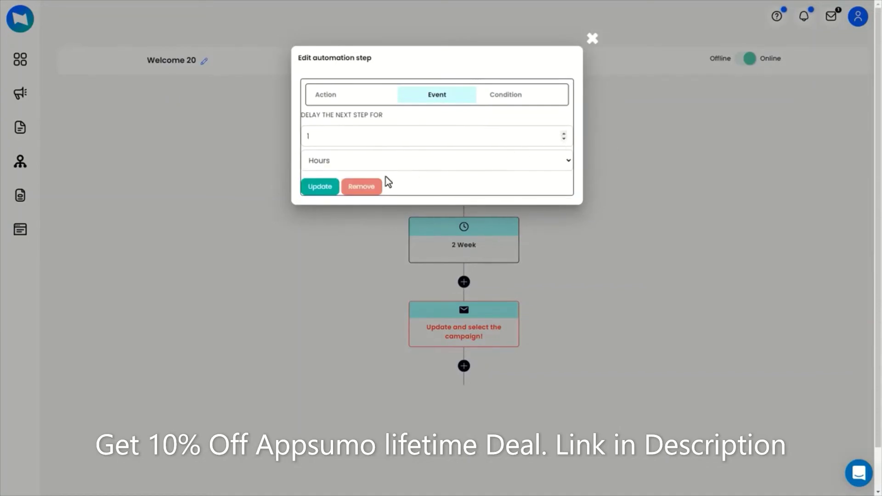
pyautogui.click(320, 194)
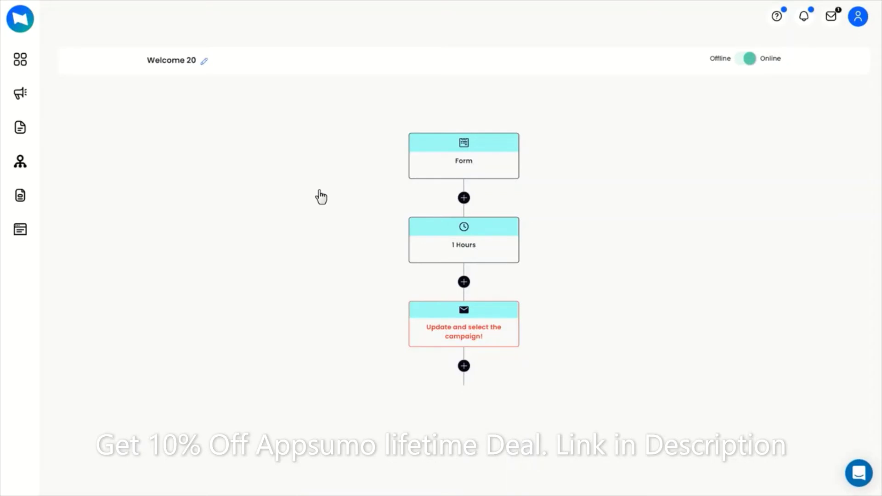
pyautogui.click(465, 312)
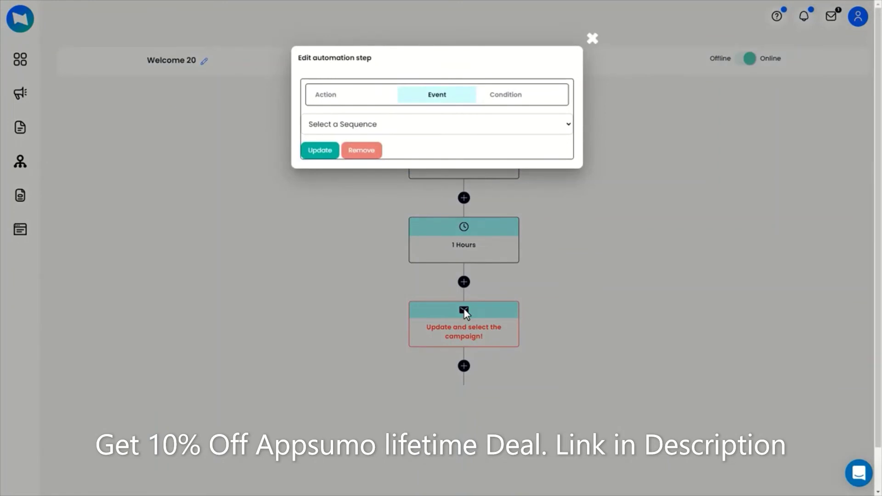
pyautogui.click(465, 314)
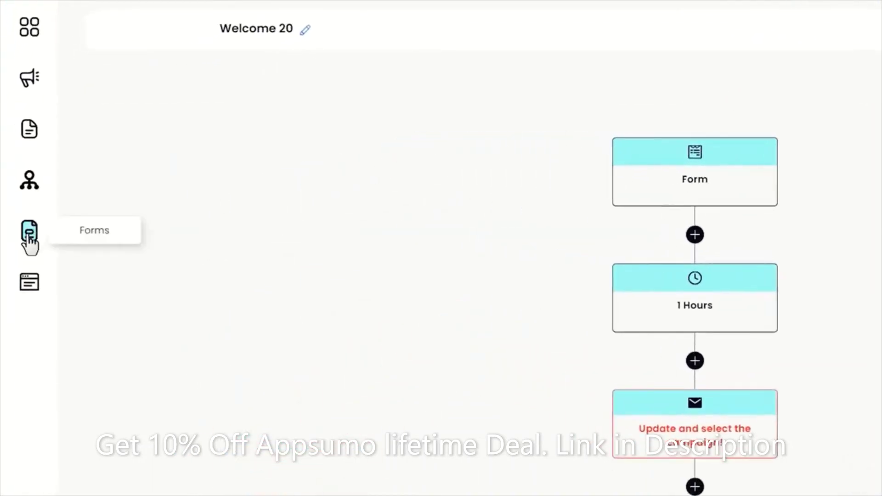
# - Create an inline signup form from the '40% OFF' template
pyautogui.click(29, 232)
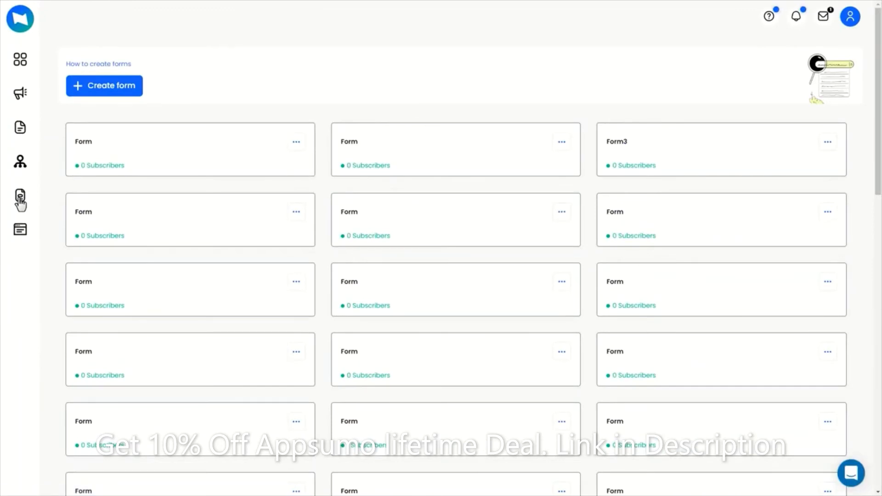
pyautogui.click(106, 91)
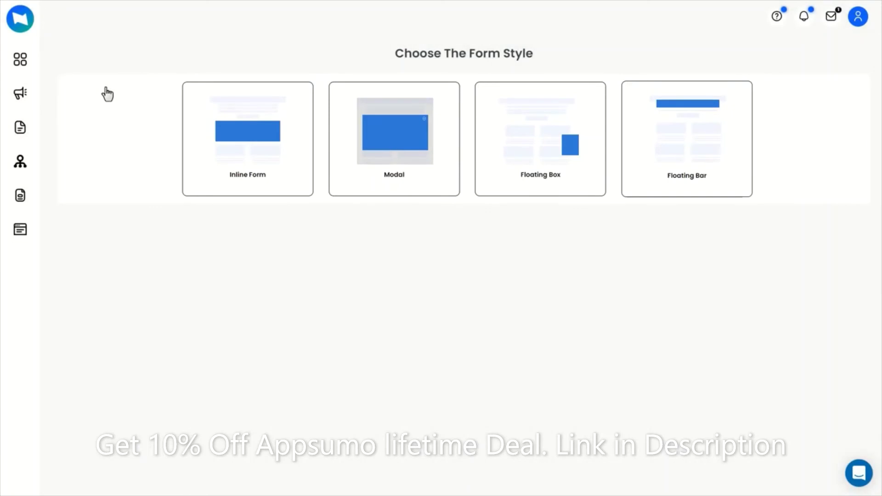
pyautogui.click(247, 156)
pyautogui.scroll(-10, 247, 153)
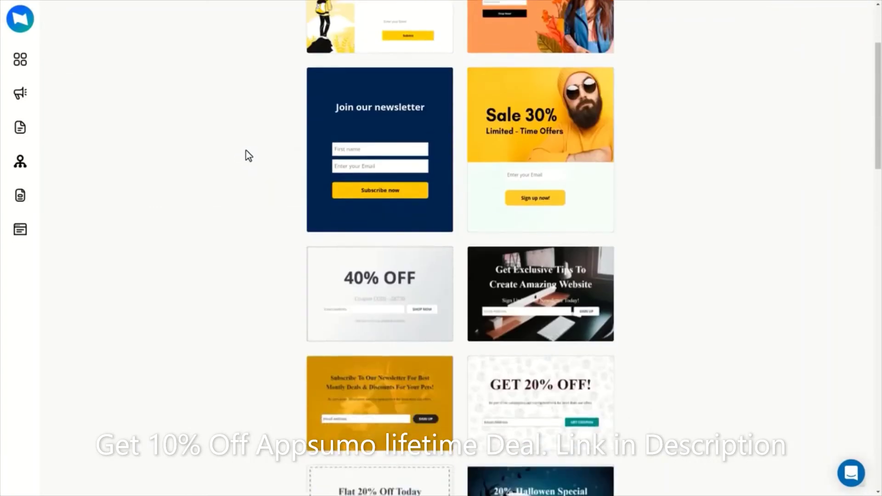
pyautogui.scroll(8, 246, 150)
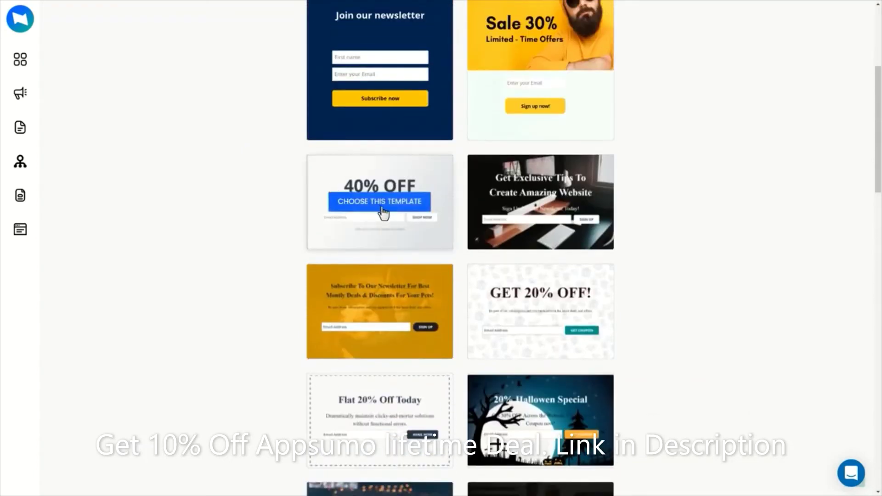
pyautogui.click(381, 207)
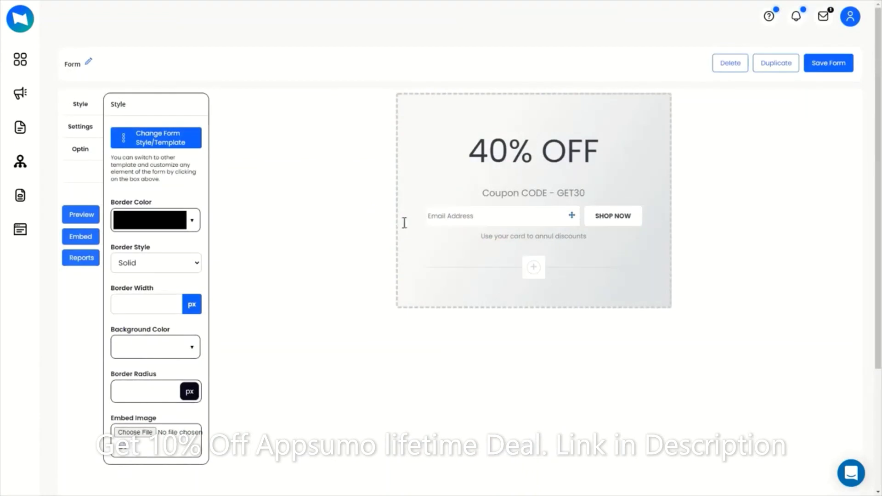
pyautogui.click(535, 271)
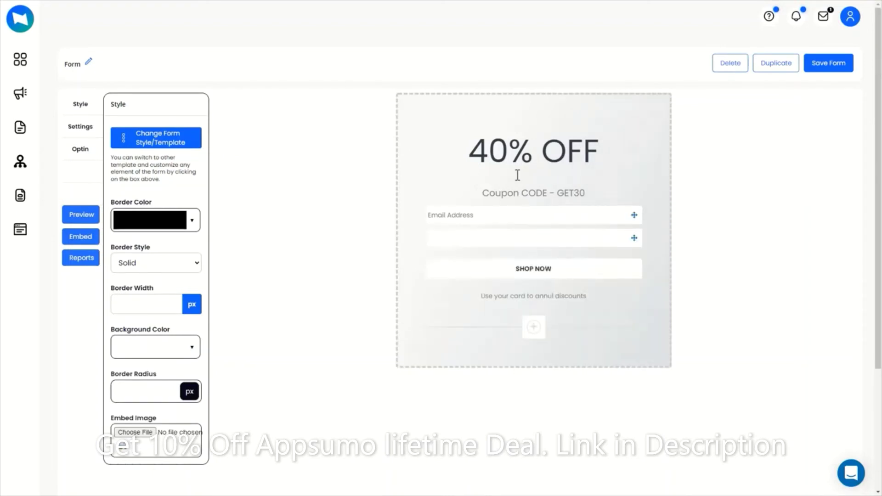
pyautogui.doubleClick(509, 143)
pyautogui.write('50')
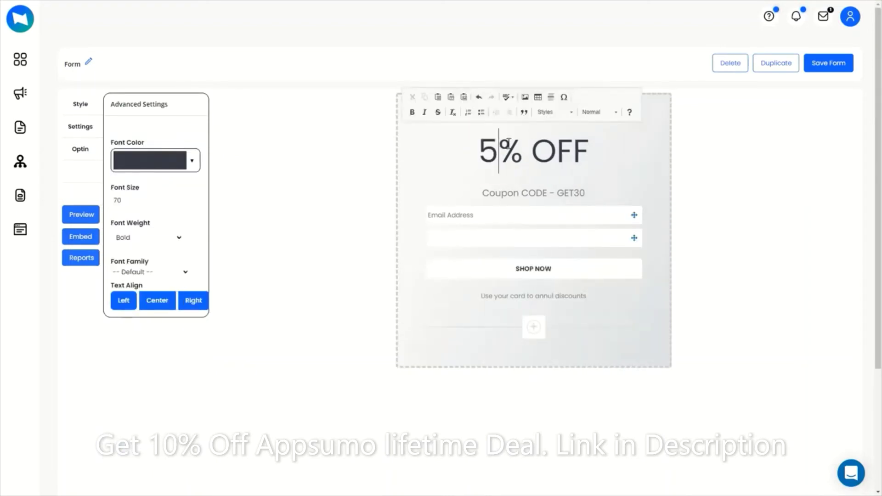
pyautogui.click(192, 162)
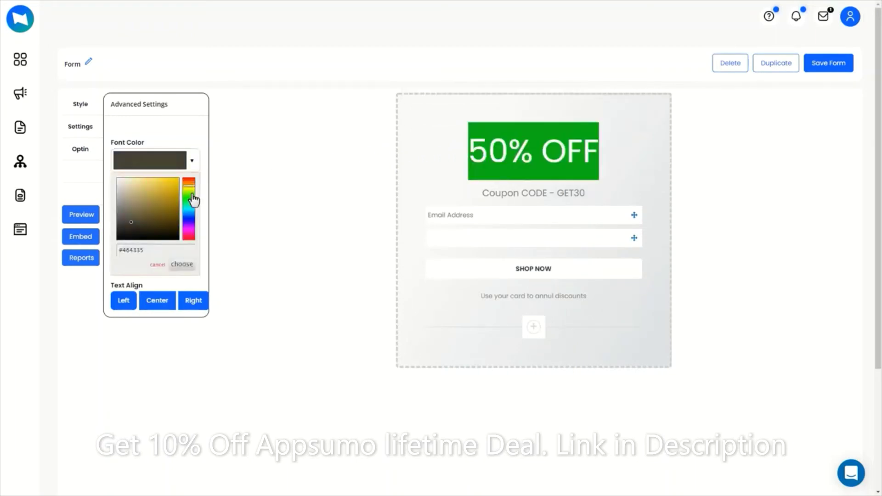
pyautogui.moveTo(193, 202); pyautogui.dragTo(193, 223)
pyautogui.click(208, 183)
pyautogui.click(160, 237)
pyautogui.click(164, 261)
pyautogui.click(166, 272)
pyautogui.click(158, 312)
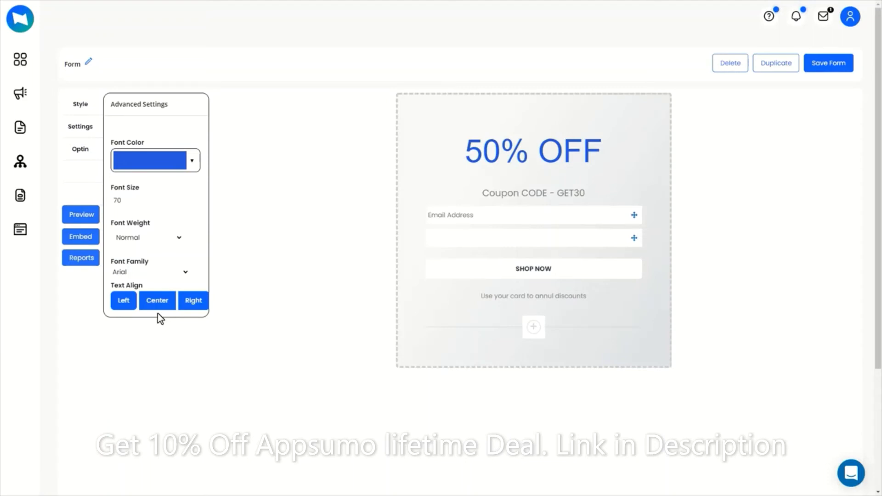
pyautogui.click(81, 216)
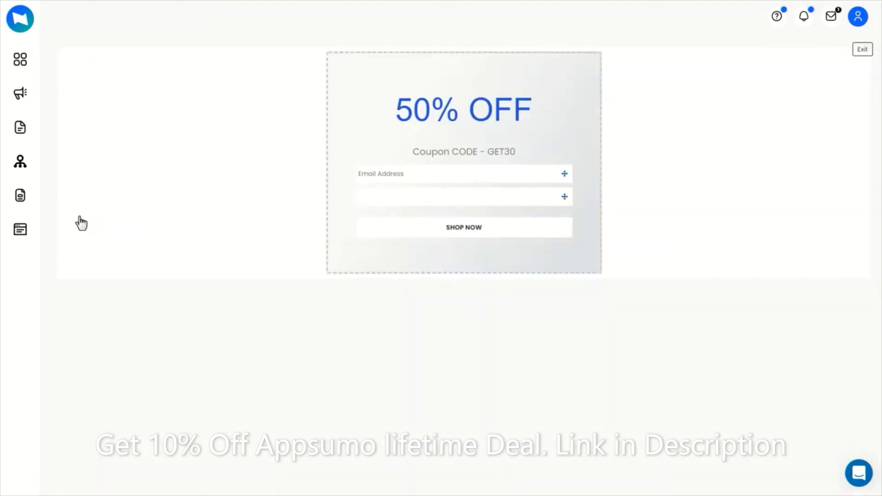
pyautogui.click(81, 224)
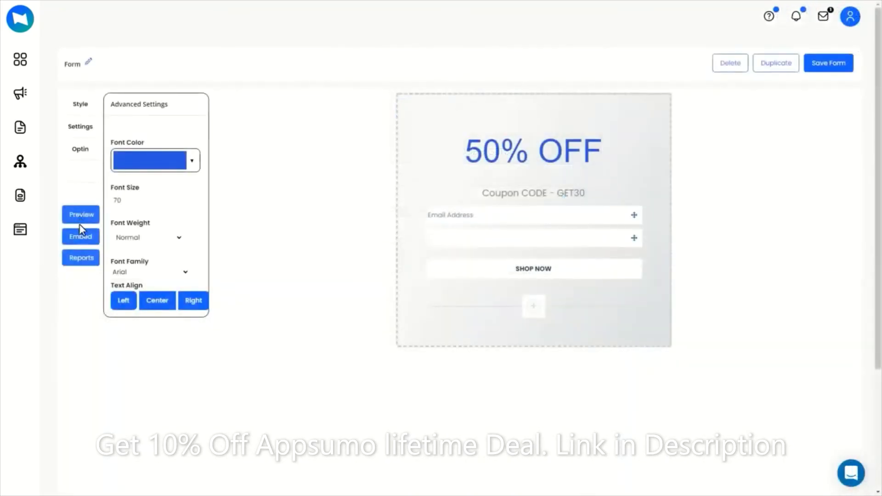
# - Copy the 50% OFF form's JavaScript embed snippet, then view its HTML code and share link
pyautogui.click(80, 243)
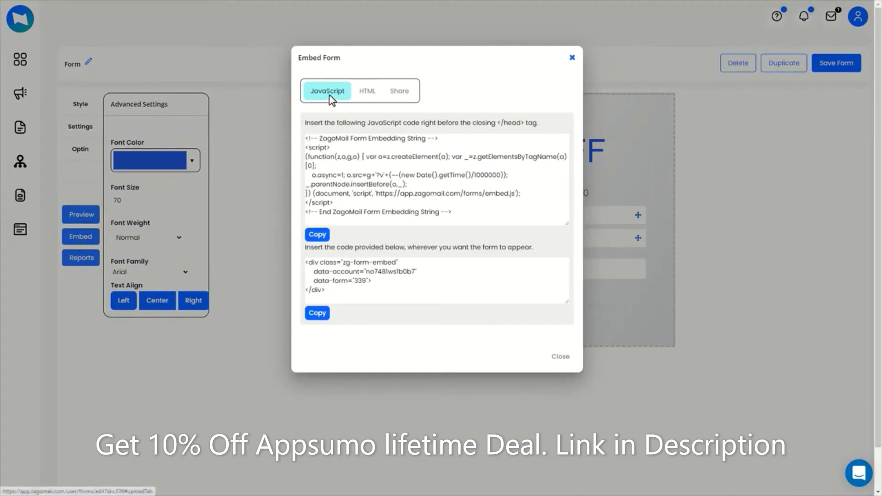
pyautogui.click(316, 236)
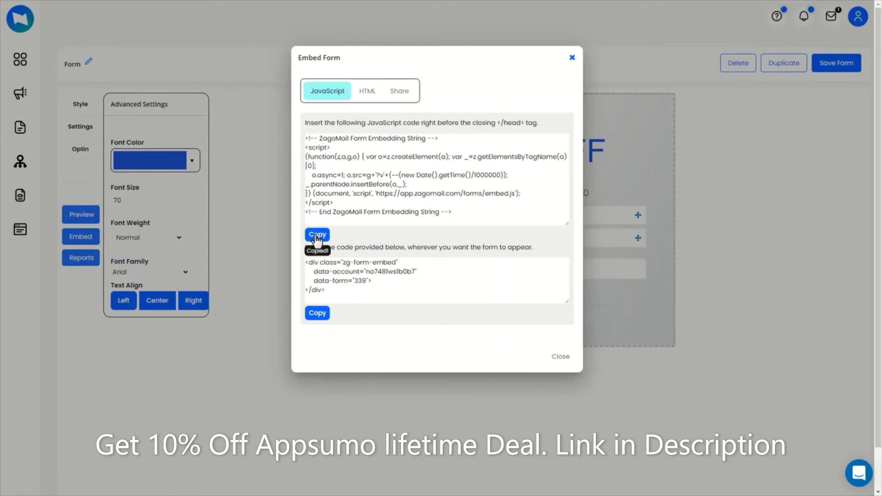
pyautogui.click(369, 95)
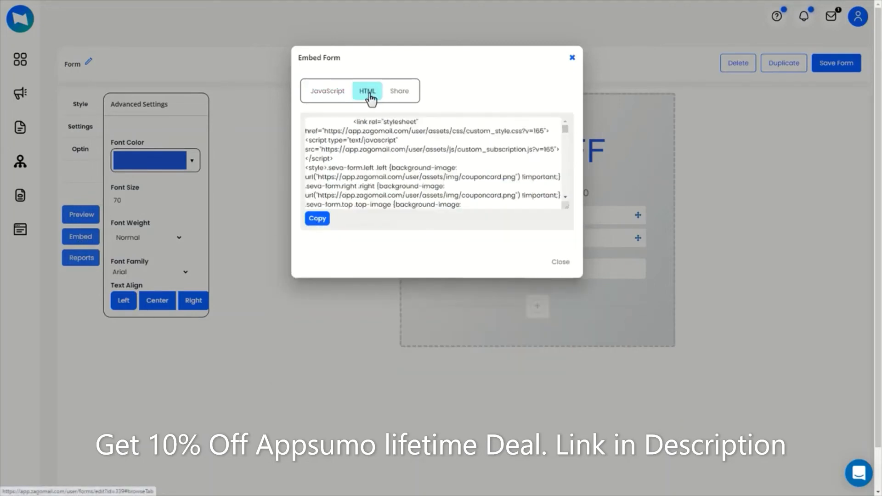
pyautogui.click(399, 94)
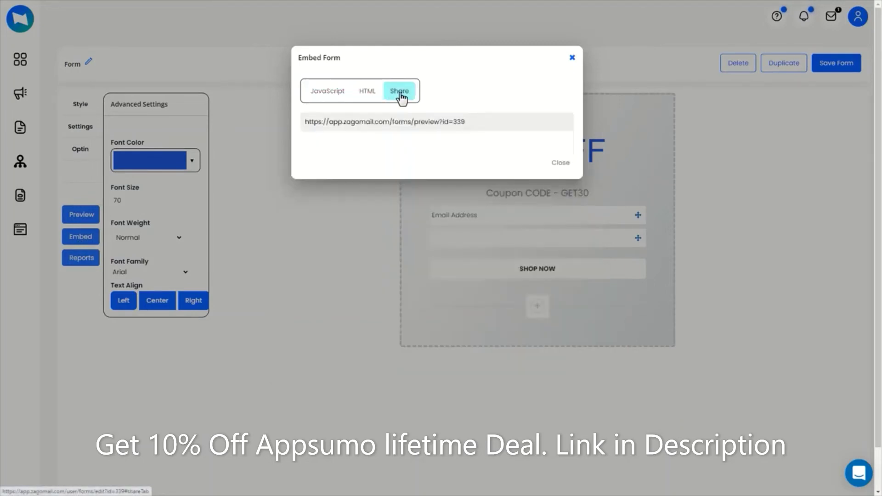
pyautogui.press('Escape')
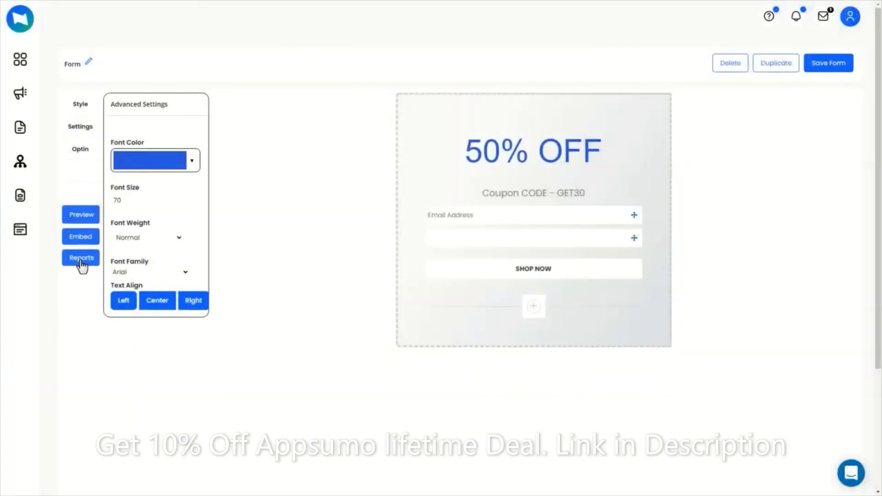
# - View the signup form's visitor and subscriber report, then go to the six-page Landing pages list
pyautogui.click(81, 261)
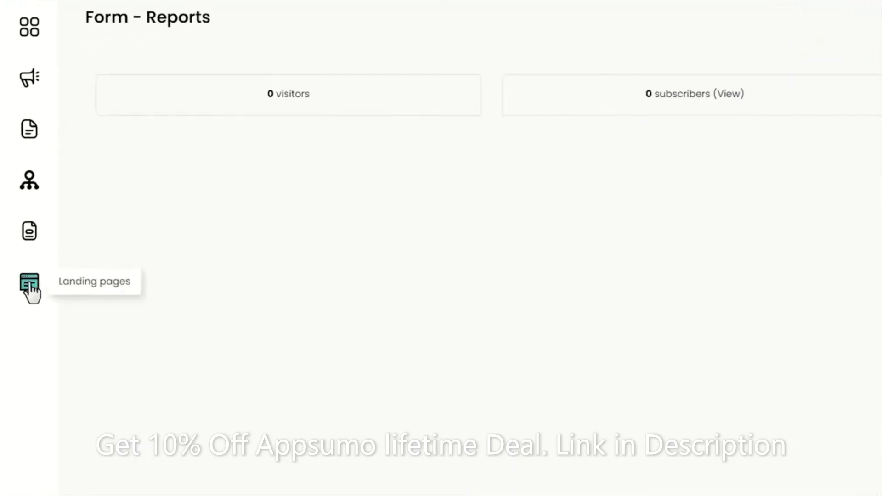
pyautogui.click(29, 284)
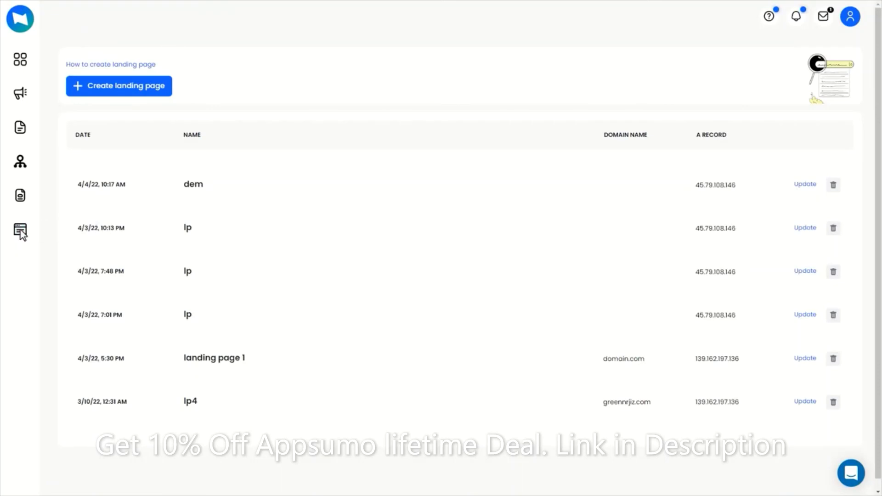
# - Create a landing page titled 'Demo page' attached to List #1 and save its settings
pyautogui.click(120, 91)
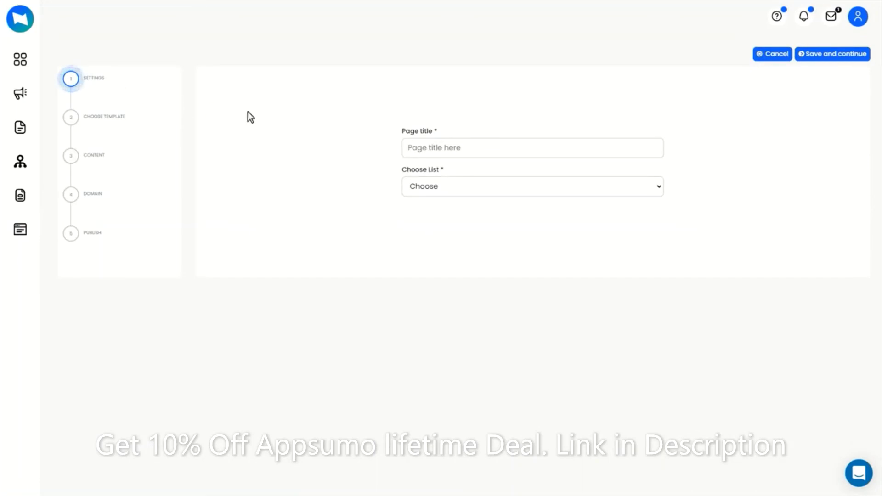
pyautogui.write('Demo page')
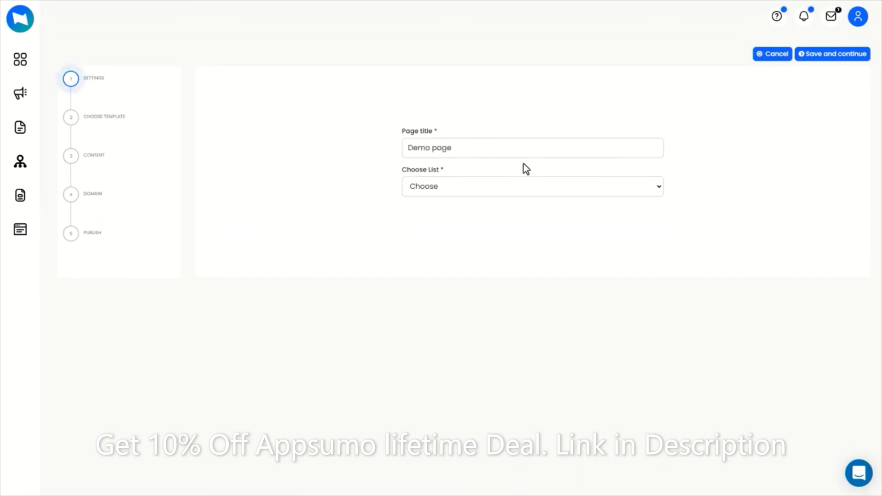
pyautogui.click(641, 184)
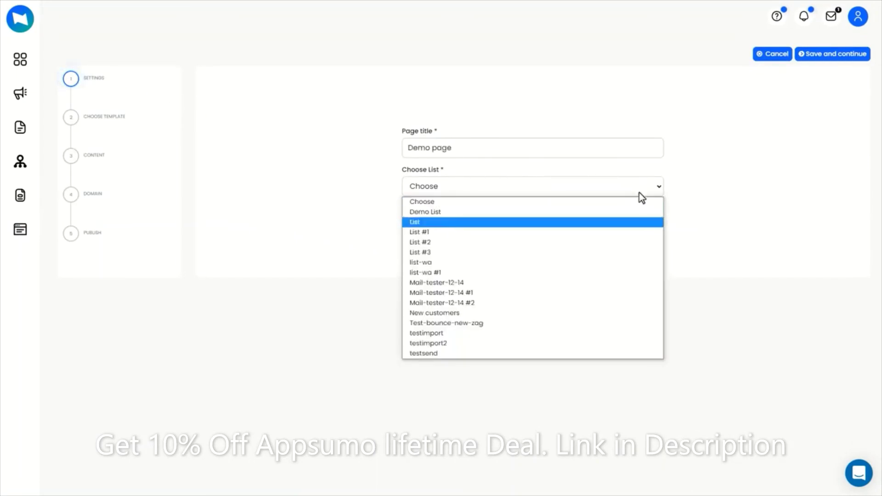
pyautogui.click(632, 233)
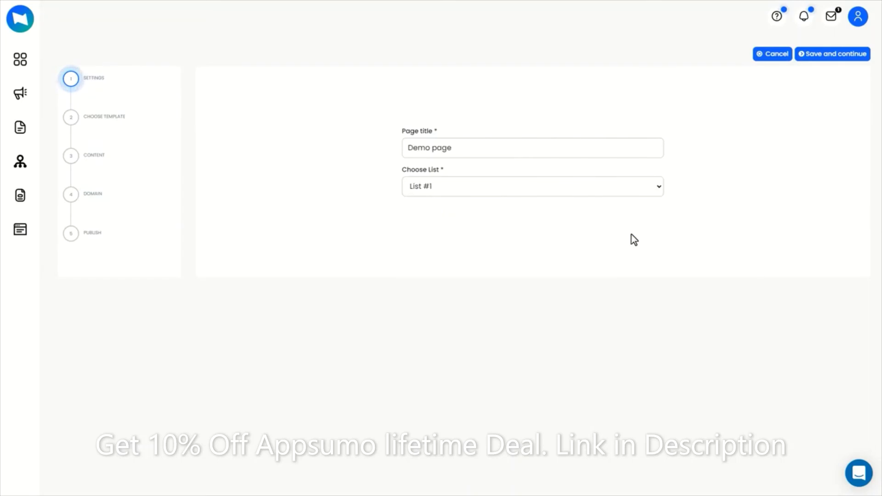
pyautogui.click(833, 60)
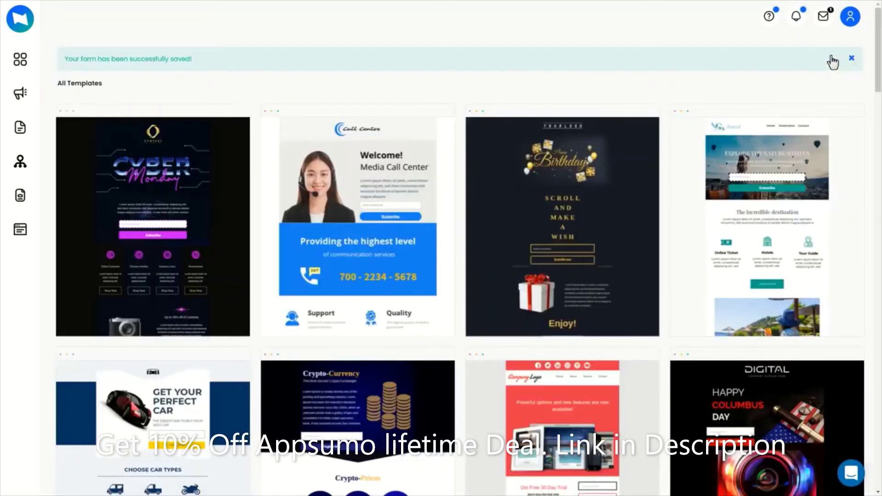
# - Choose the Global Festival of Action template for the landing page
pyautogui.scroll(-5, 832, 62)
pyautogui.scroll(-5, 833, 62)
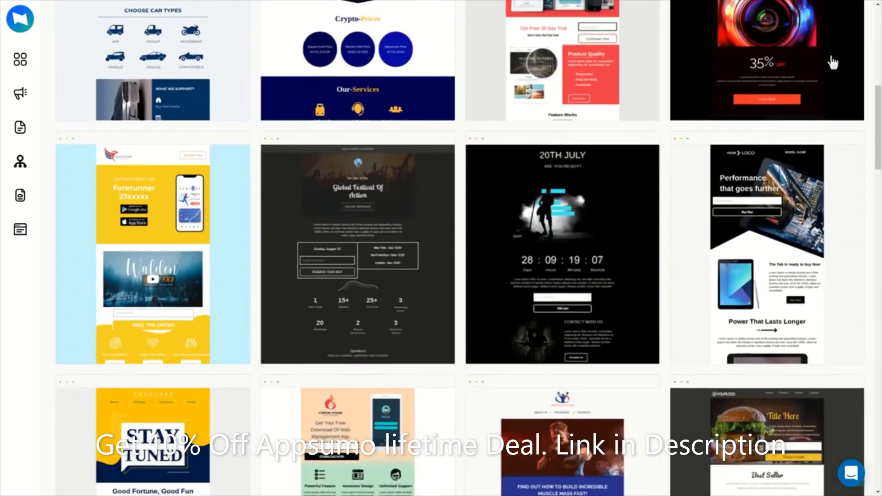
pyautogui.moveTo(369, 259)
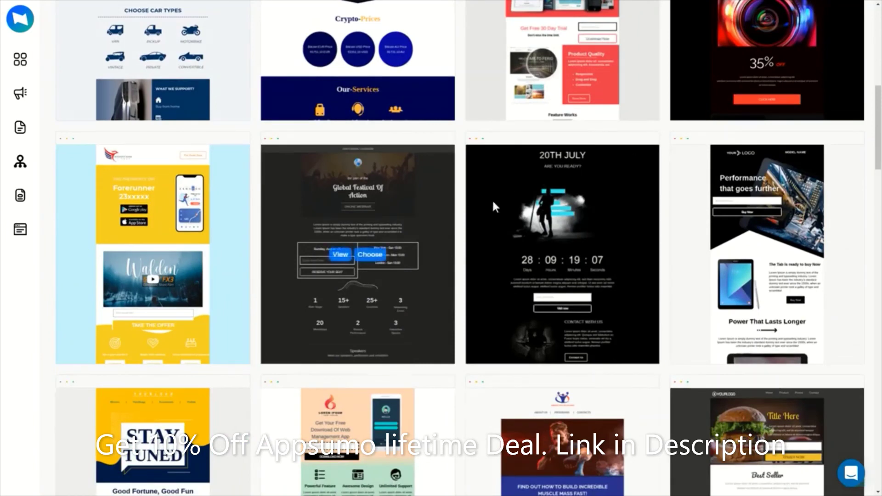
pyautogui.click(370, 255)
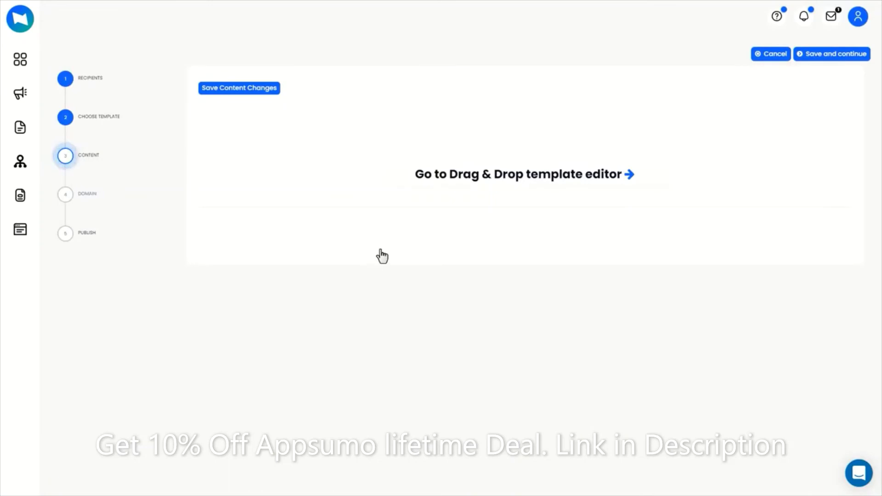
# - Scroll through the Global Festival design in the drag-and-drop editor, inspect the Google Play image, and save
pyautogui.click(520, 186)
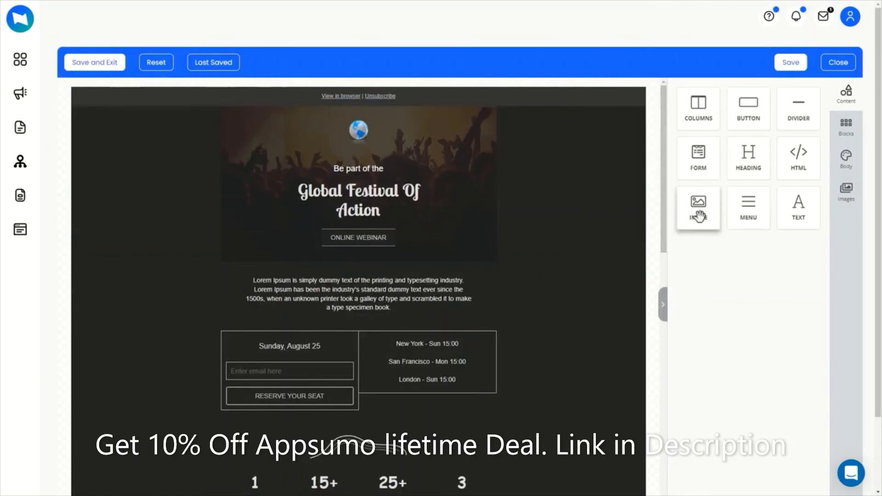
pyautogui.scroll(-5, 582, 222)
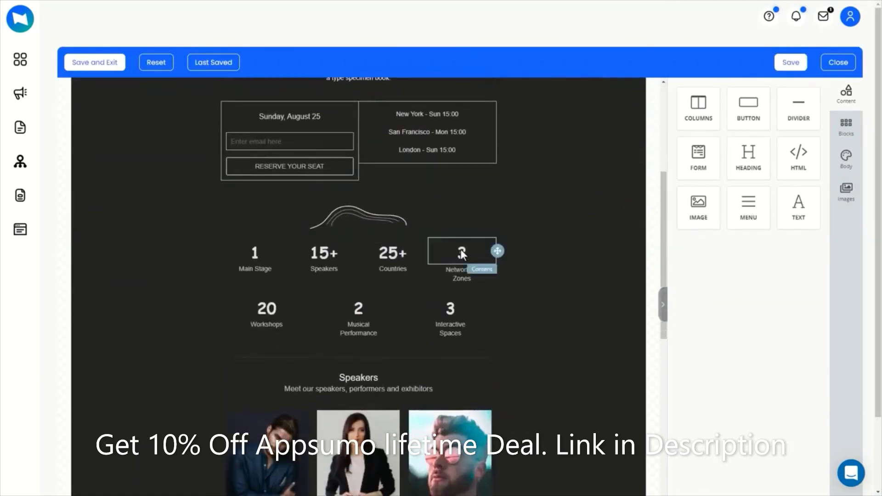
pyautogui.scroll(-6, 461, 254)
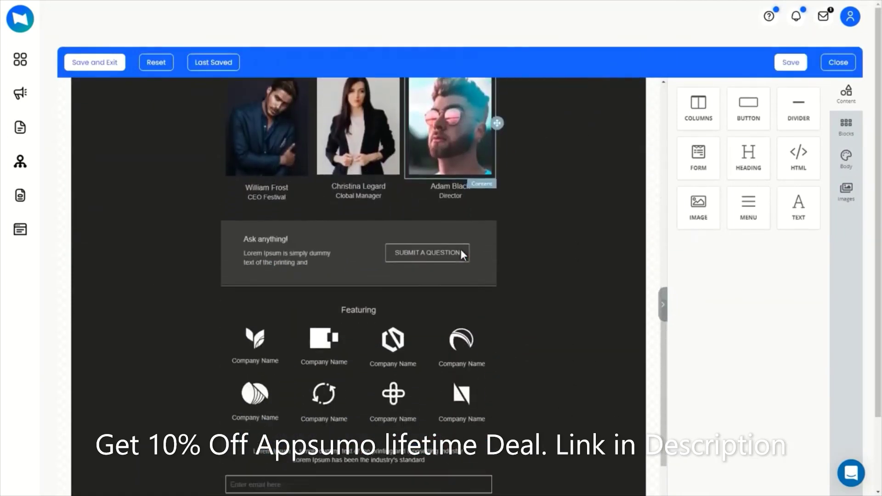
pyautogui.scroll(-2, 460, 249)
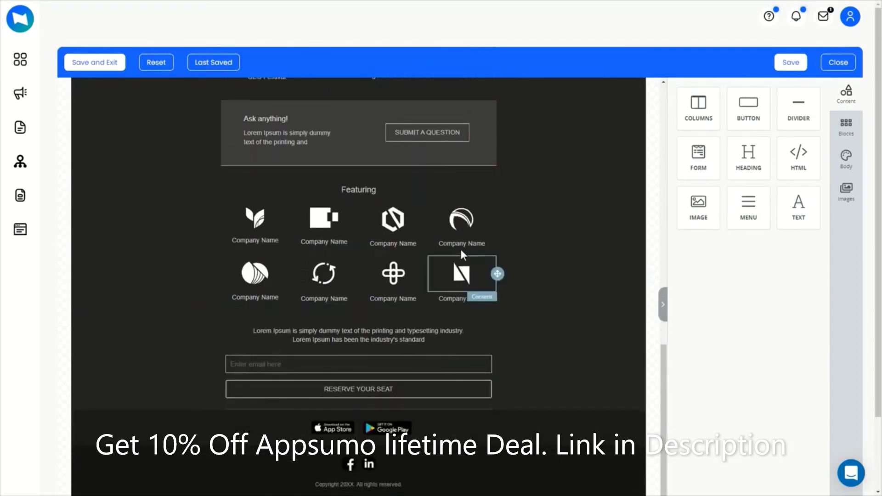
pyautogui.scroll(-1, 460, 249)
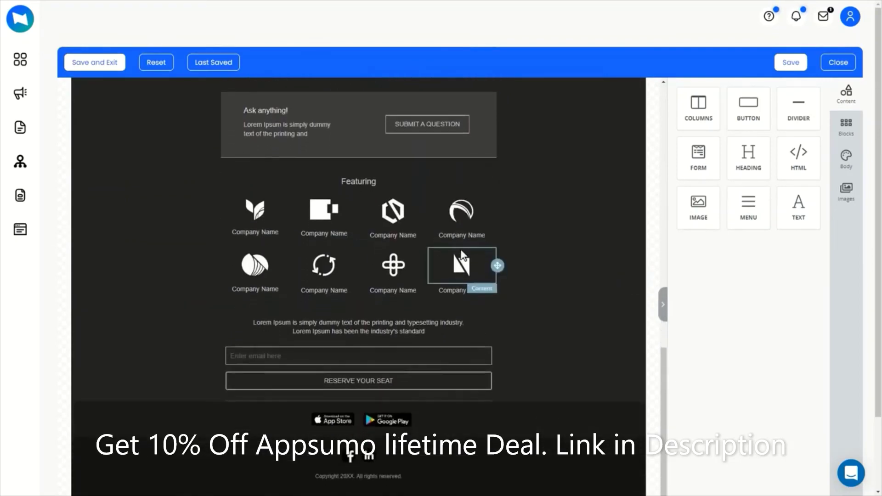
pyautogui.click(387, 419)
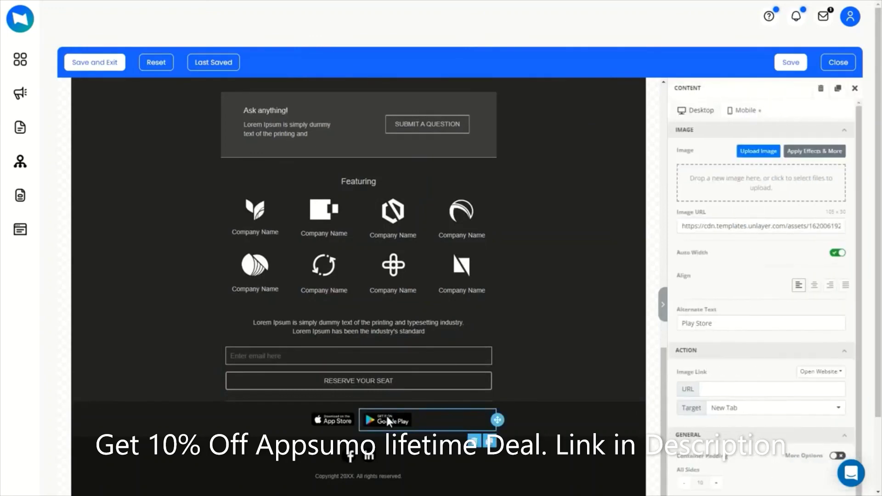
pyautogui.scroll(8, 536, 141)
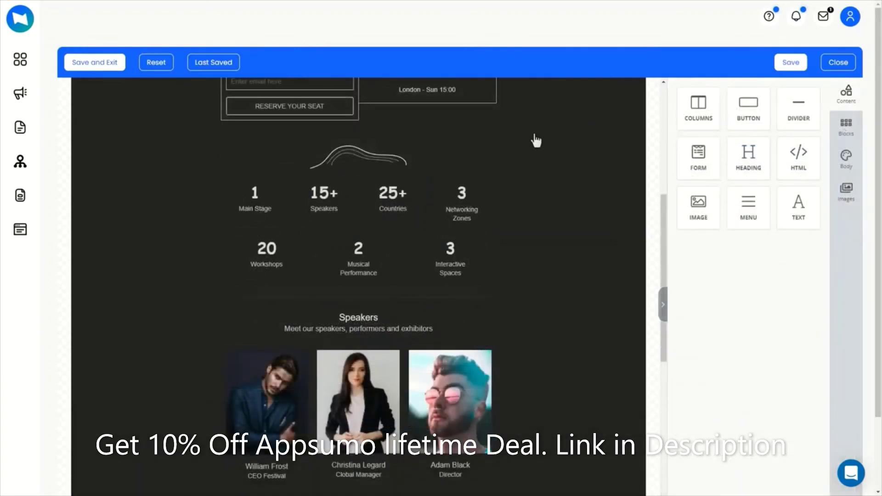
pyautogui.click(91, 67)
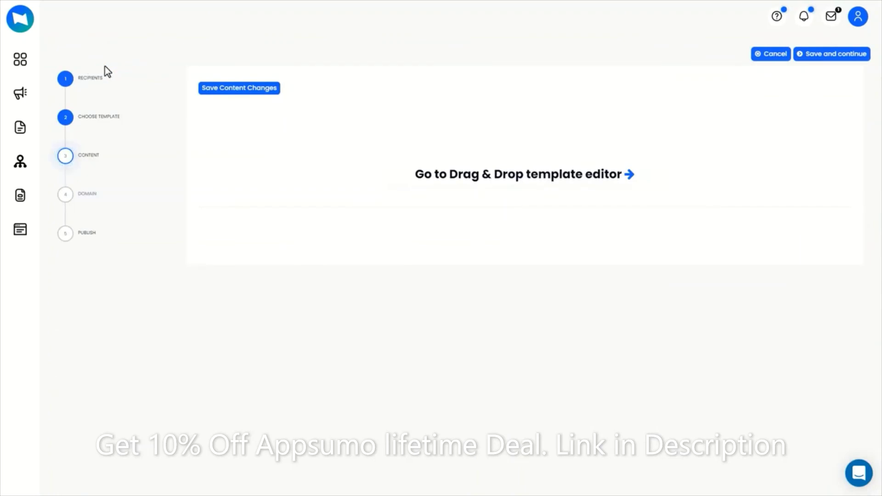
# - Set the landing page's domain name to 'demodomain' and redirect URL to 'demoredirect'
pyautogui.click(833, 57)
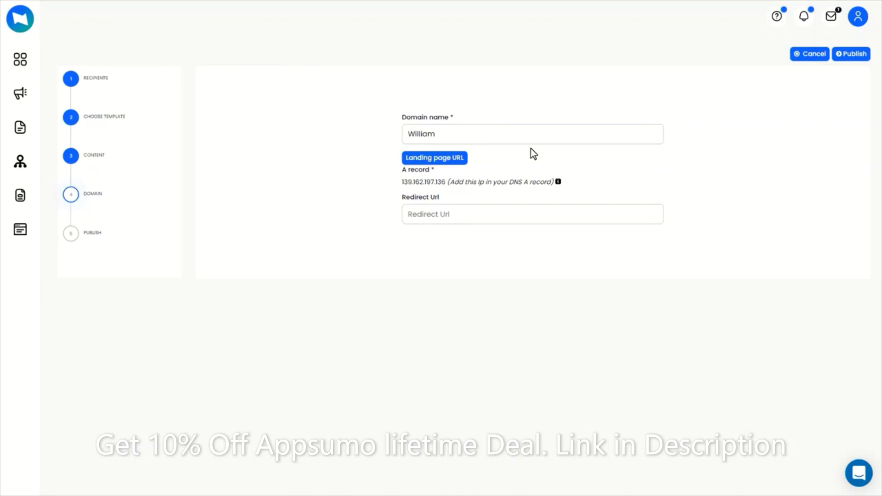
pyautogui.hotkey('ctrl', 'a')
pyautogui.write('demodomain')
pyautogui.write('demoredirect')
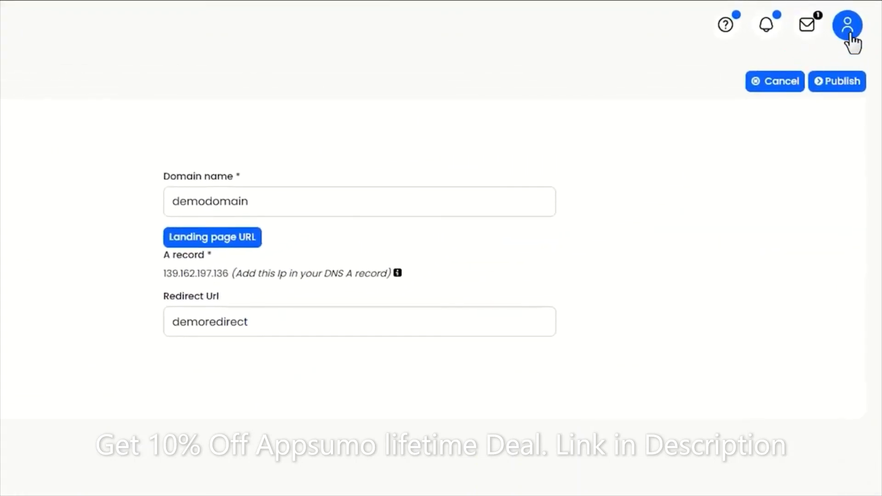
# - Go to Integrations from the profile menu and browse Zapier, Shopify, Stripe, WordPress and others
pyautogui.click(849, 38)
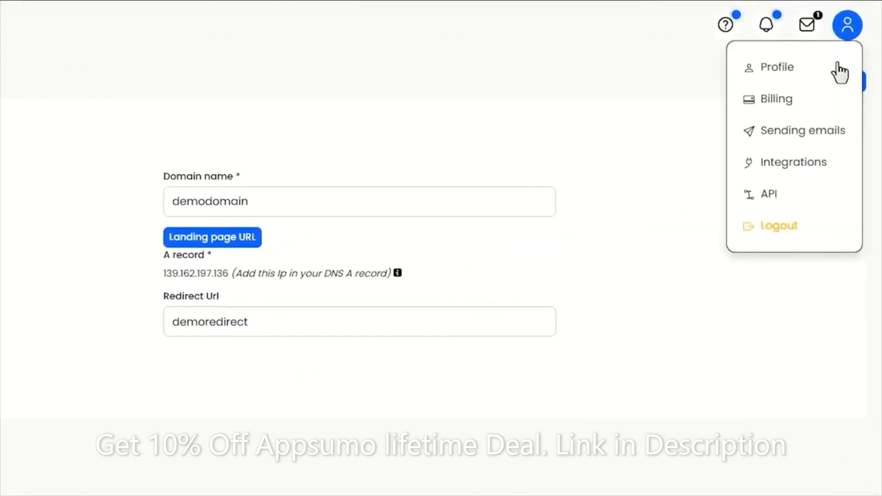
pyautogui.click(792, 170)
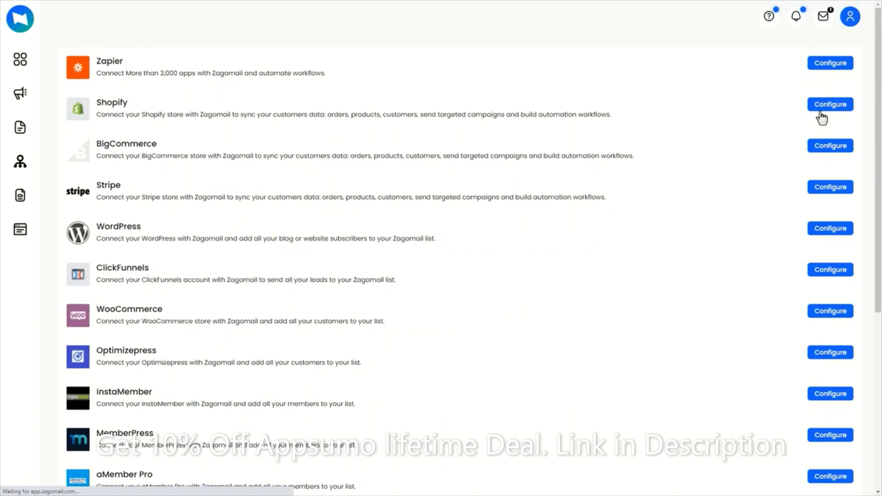
pyautogui.scroll(-6, 822, 119)
pyautogui.scroll(6, 822, 116)
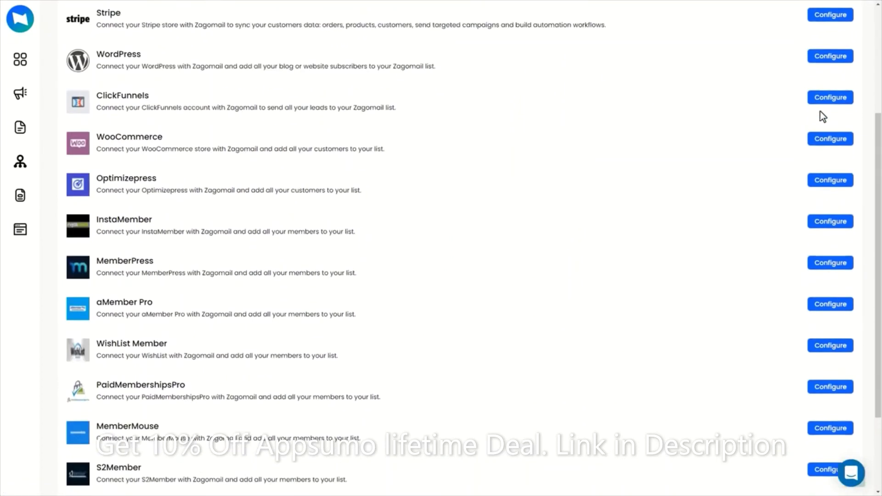